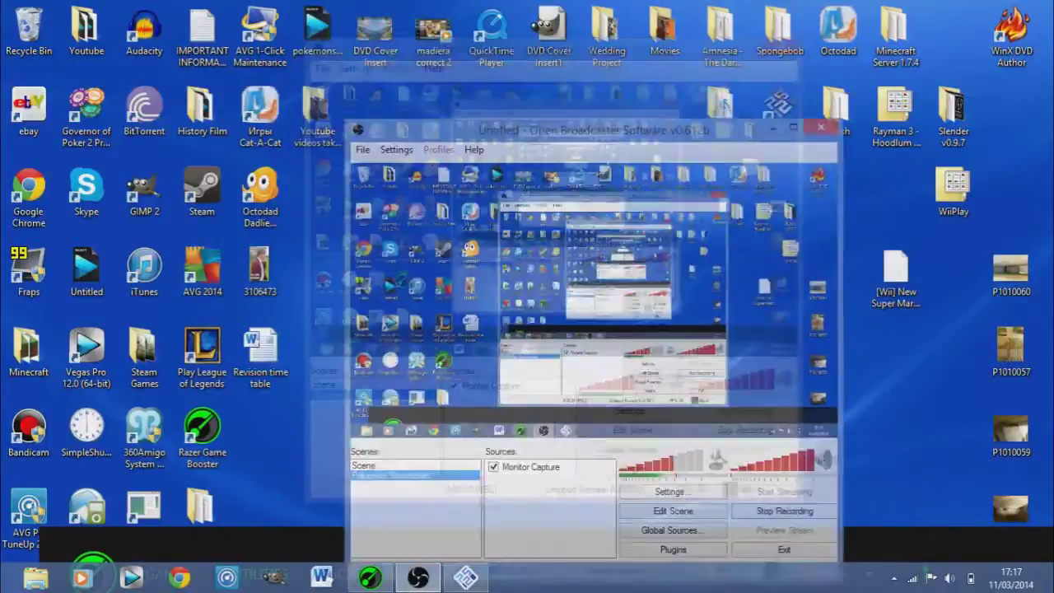
# Remove the Movies folder from the desktop
pyautogui.click(860, 449)
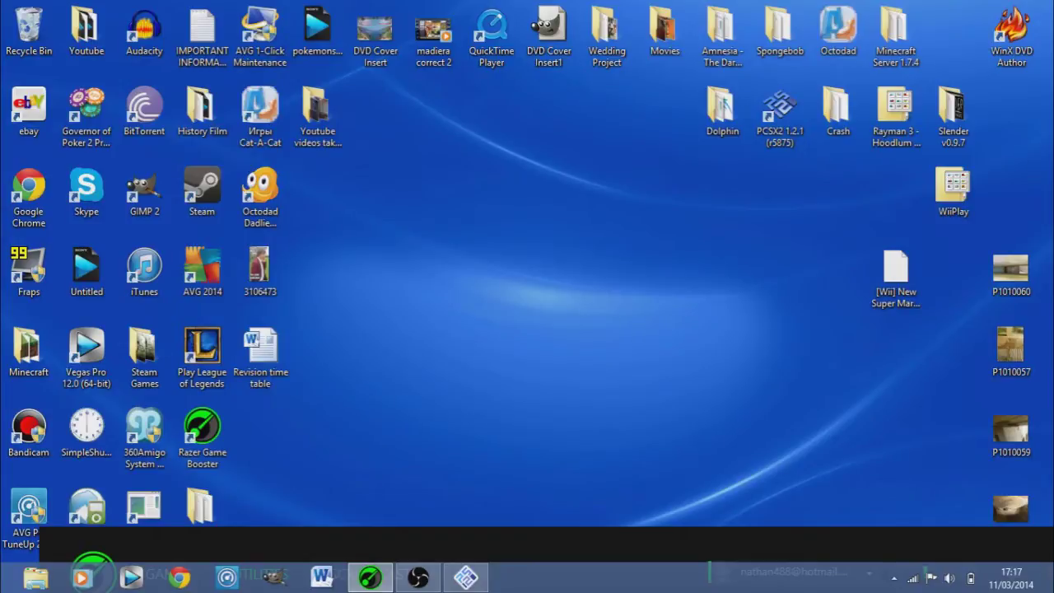
pyautogui.click(780, 115)
pyautogui.moveTo(766, 251); pyautogui.dragTo(799, 101)
pyautogui.click(665, 32)
pyautogui.press('Delete')
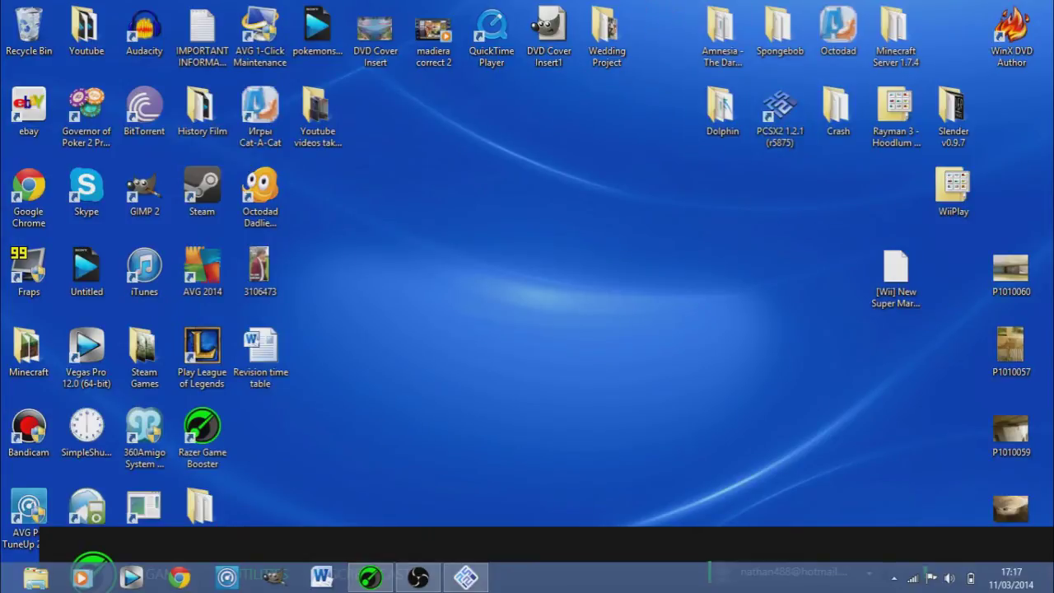
pyautogui.rightClick(653, 83)
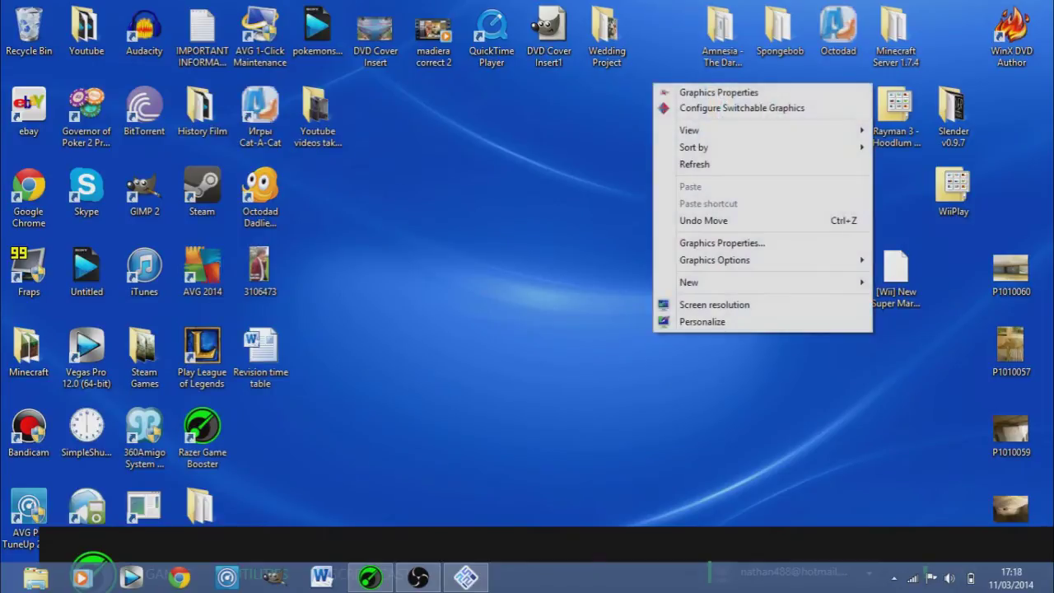
pyautogui.press('Escape')
# Look through the contents of the Recycle Bin and the desktop's Dolphin folder, closing each window
pyautogui.moveTo(527, 543); pyautogui.dragTo(520, 333)
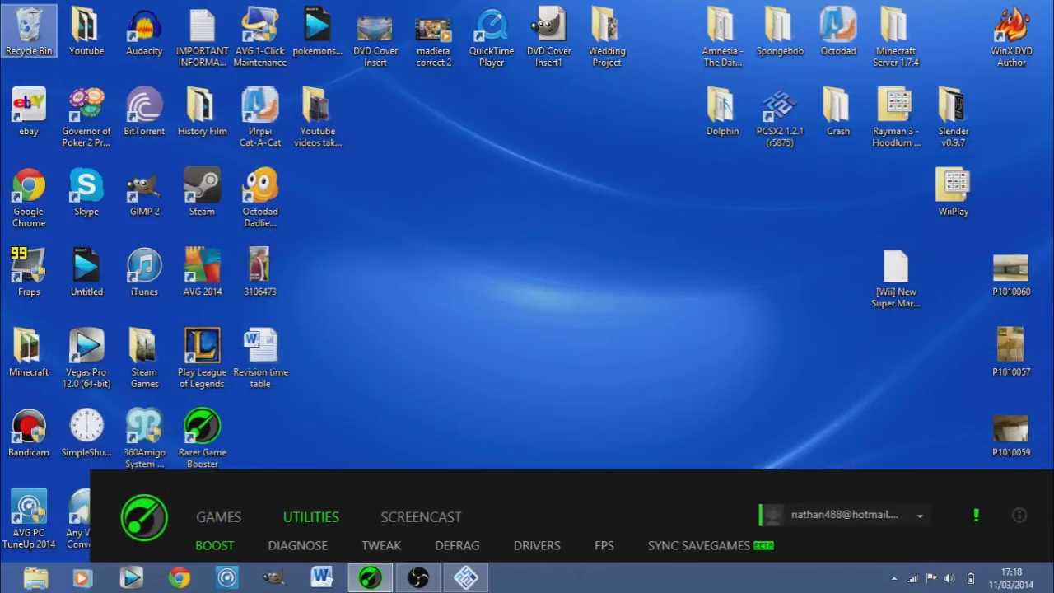
pyautogui.doubleClick(29, 31)
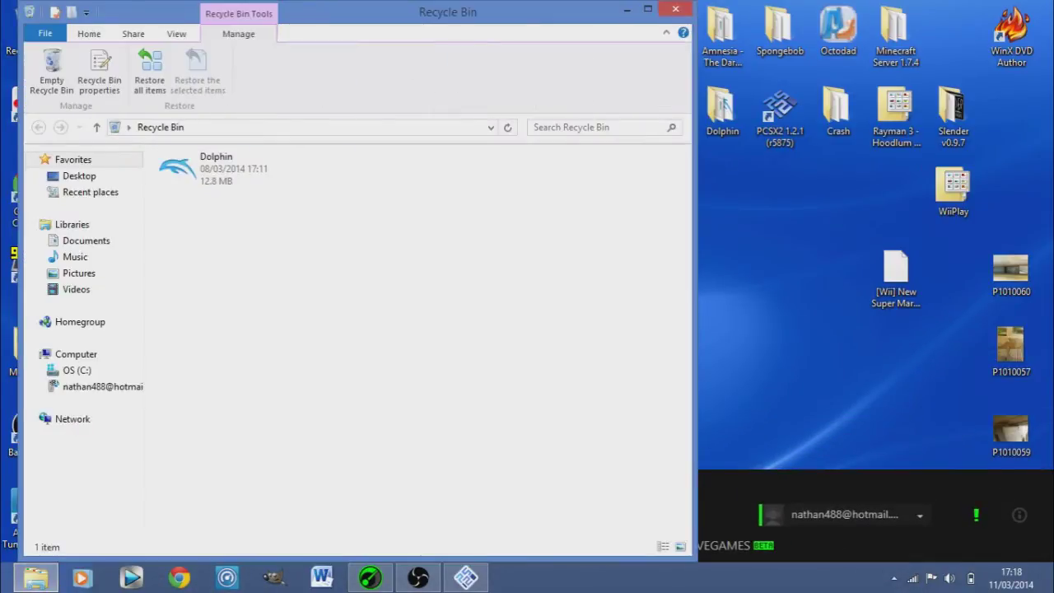
pyautogui.click(675, 9)
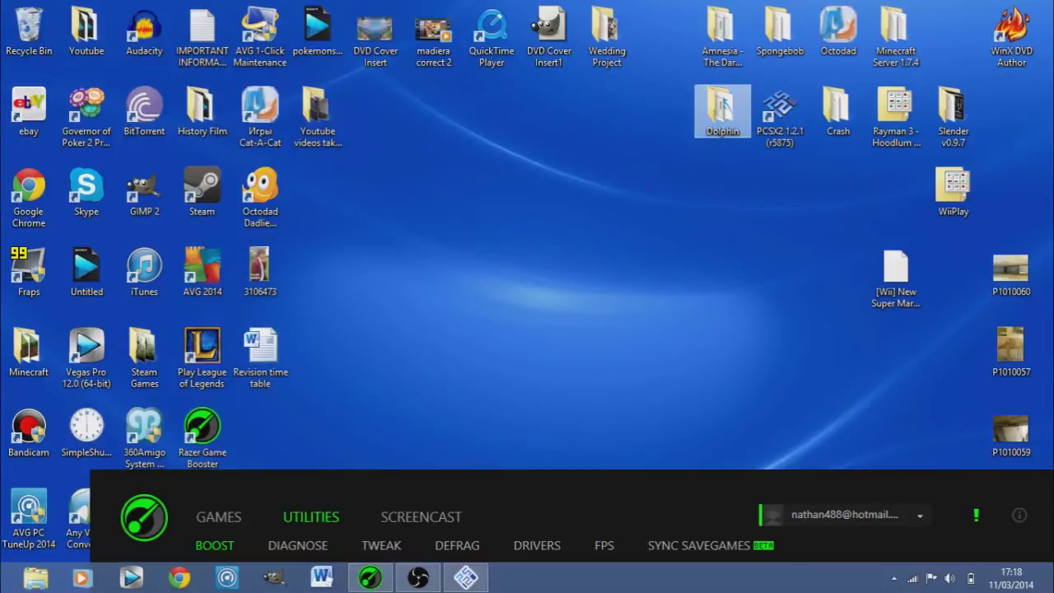
pyautogui.press('F2')
pyautogui.press('Return')
pyautogui.press('Return')
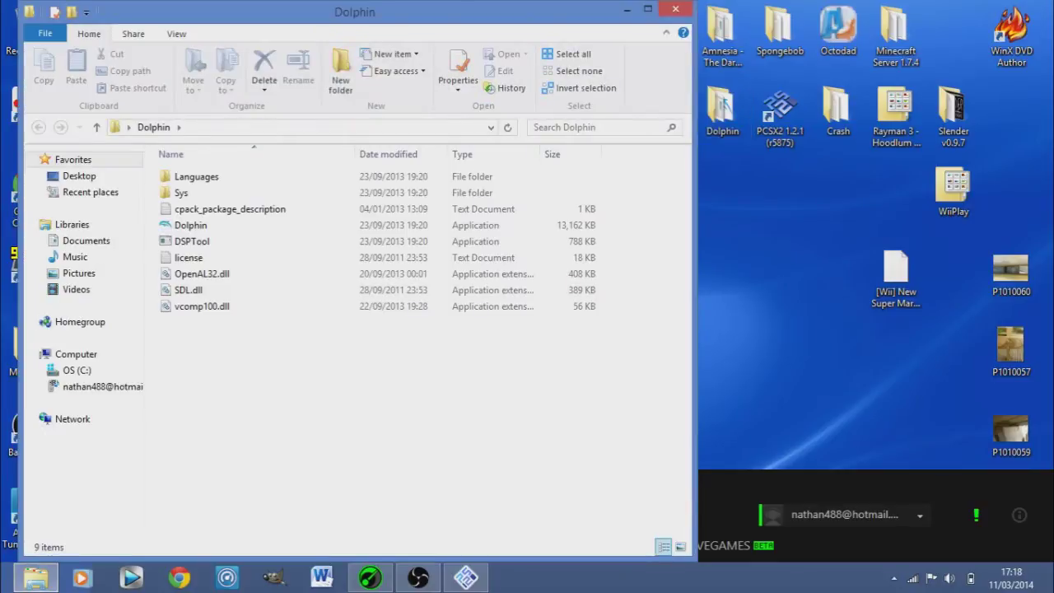
pyautogui.hotkey('alt', 'F4')
# Bring the Razer Game Booster window up so its Boost options are in view
pyautogui.moveTo(601, 498); pyautogui.dragTo(197, 375)
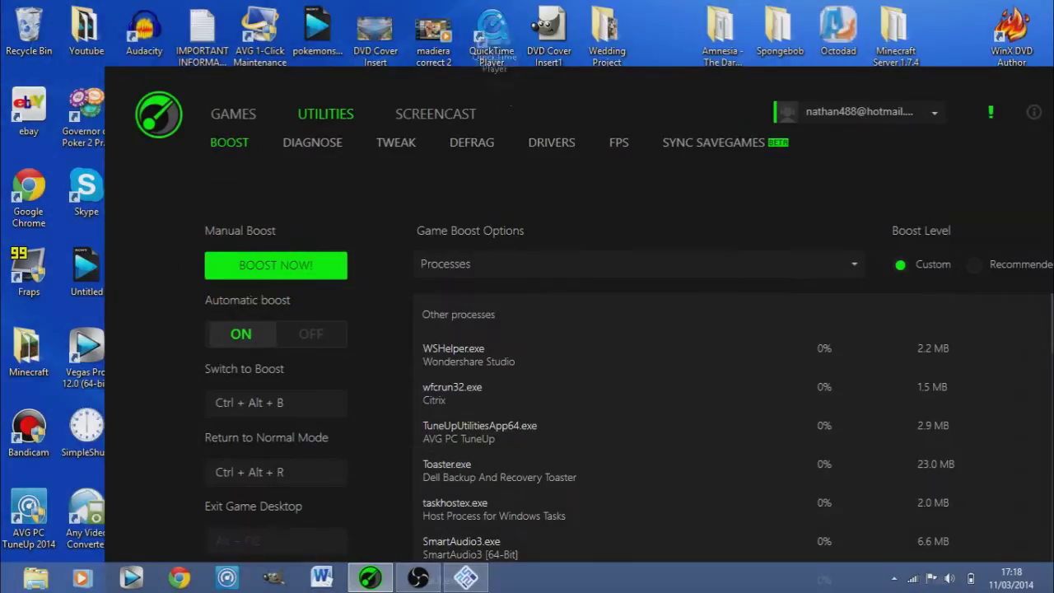
pyautogui.moveTo(493, 31)
pyautogui.mouseDown()
pyautogui.moveTo(508, 64)
pyautogui.moveTo(498, 50)
pyautogui.mouseUp()
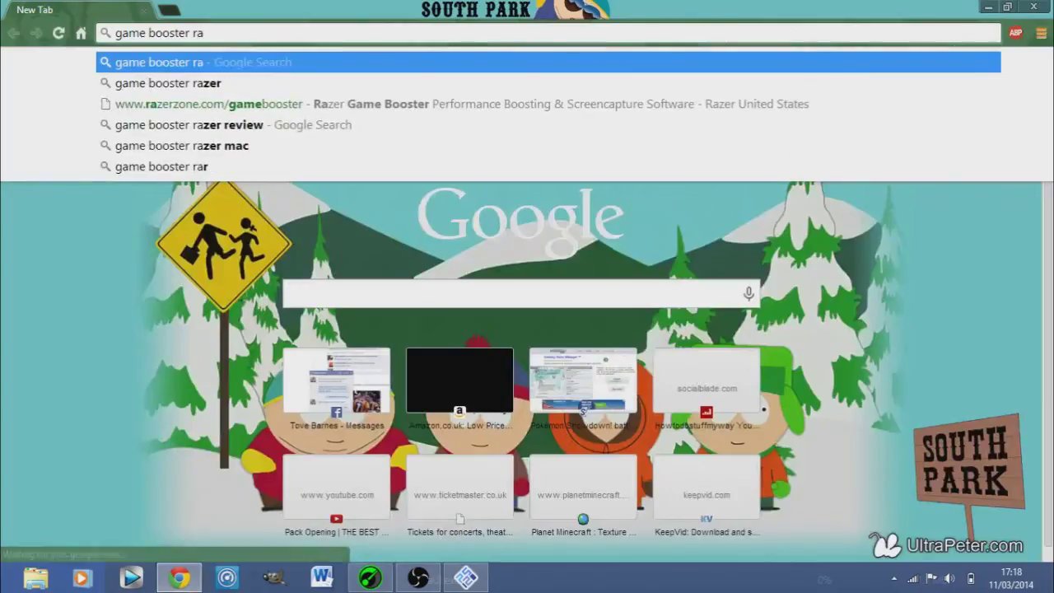
# Search Google for "game booster razer" in Chrome and open the Razer Game Booster product page
pyautogui.write('zer')
pyautogui.press('Return')
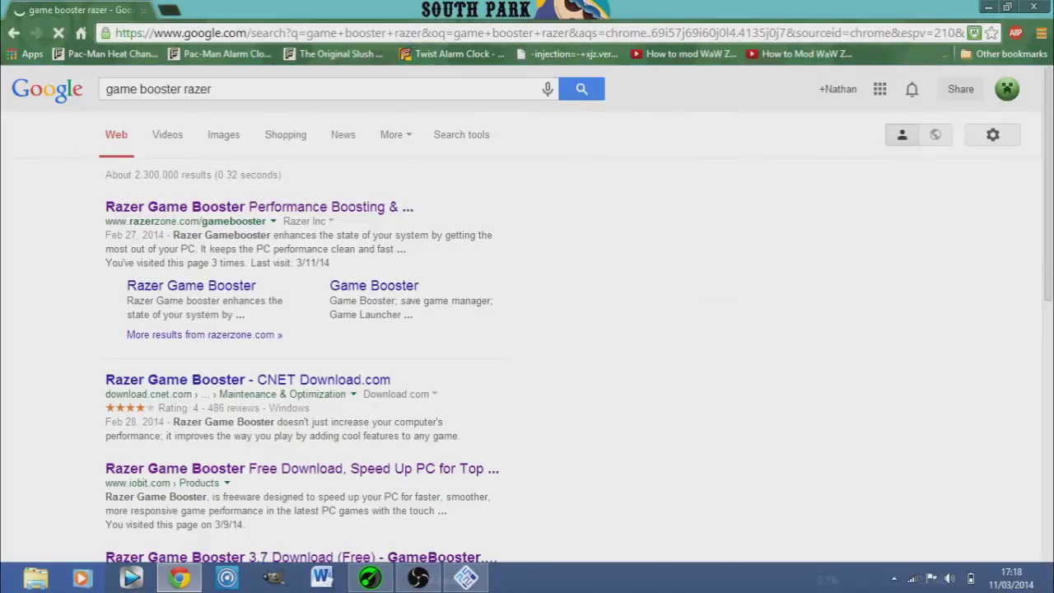
pyautogui.click(247, 207)
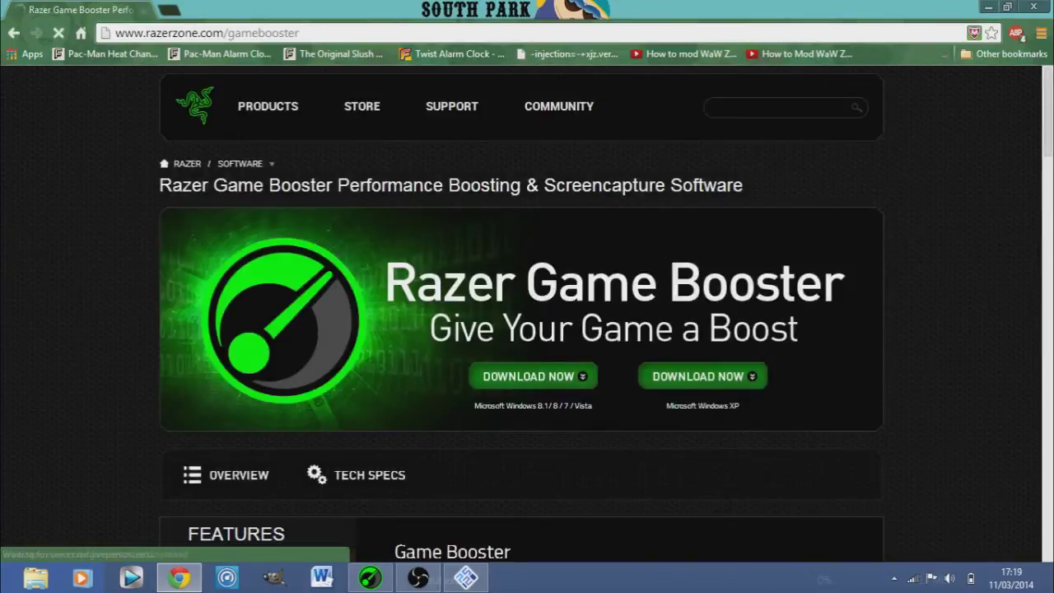
# Point out the Windows versions listed under the two Game Booster downloads and close the browser
pyautogui.moveTo(474, 405); pyautogui.dragTo(574, 405)
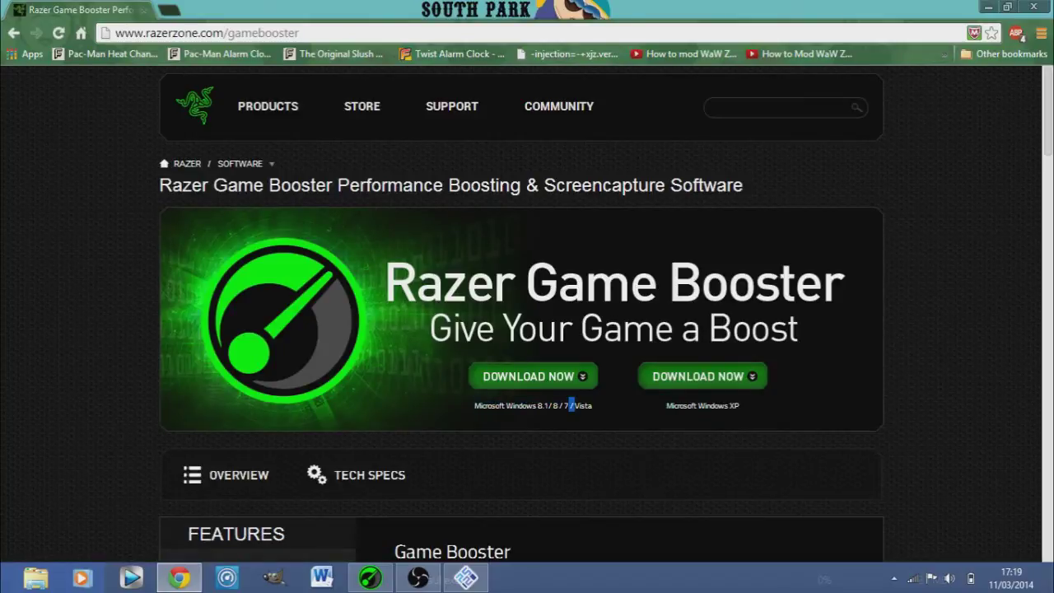
pyautogui.doubleClick(713, 405)
pyautogui.click(1033, 6)
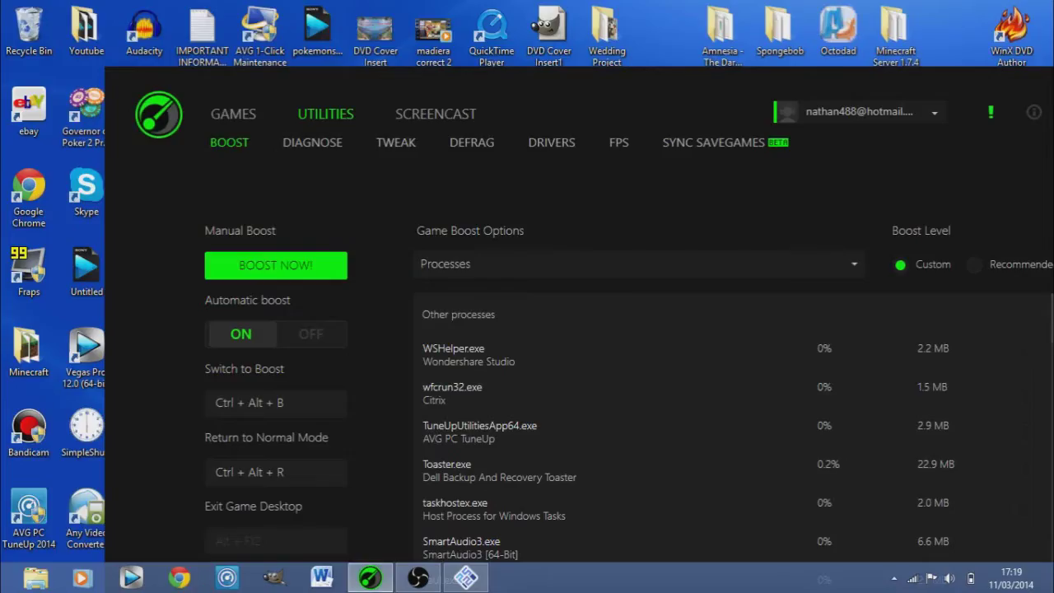
# Launch PCSX2 1.2.1 from the desktop and arrange its window above the Razer Game Booster window
pyautogui.moveTo(593, 86); pyautogui.dragTo(496, 38)
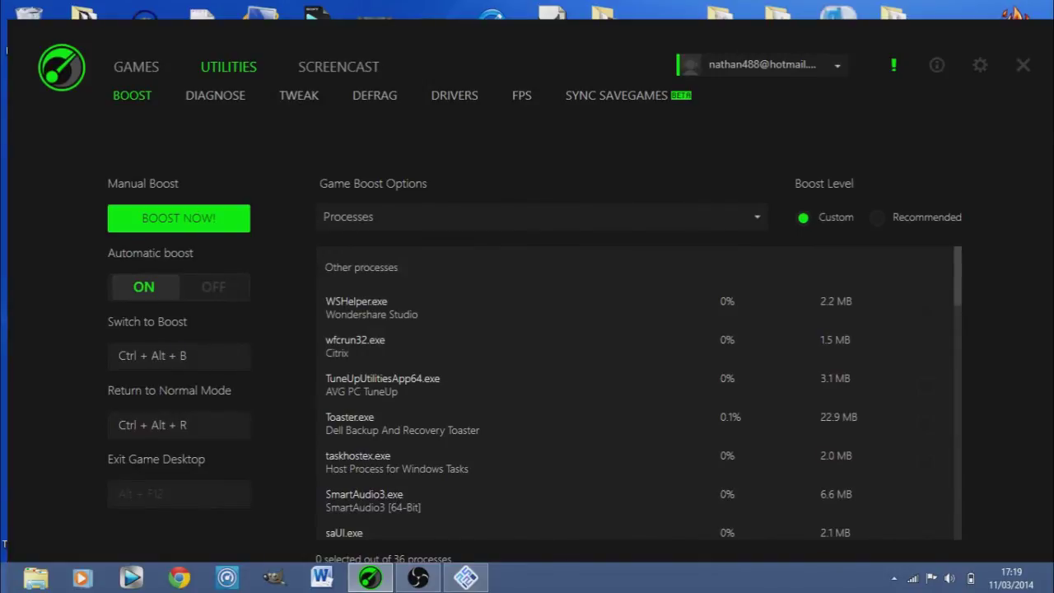
pyautogui.moveTo(495, 39); pyautogui.dragTo(517, 77)
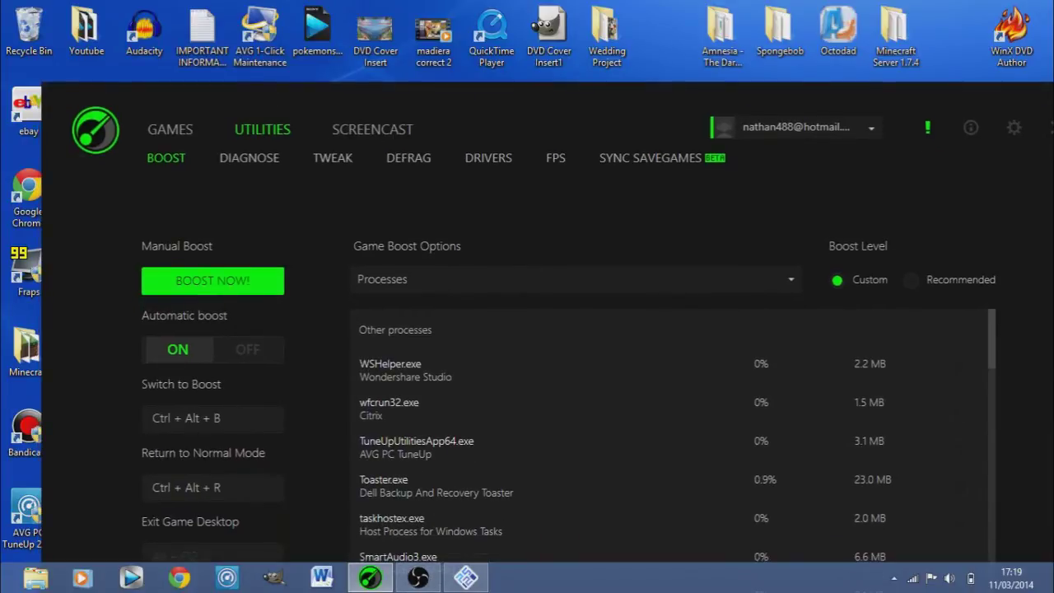
pyautogui.moveTo(576, 97); pyautogui.dragTo(559, 367)
pyautogui.doubleClick(780, 115)
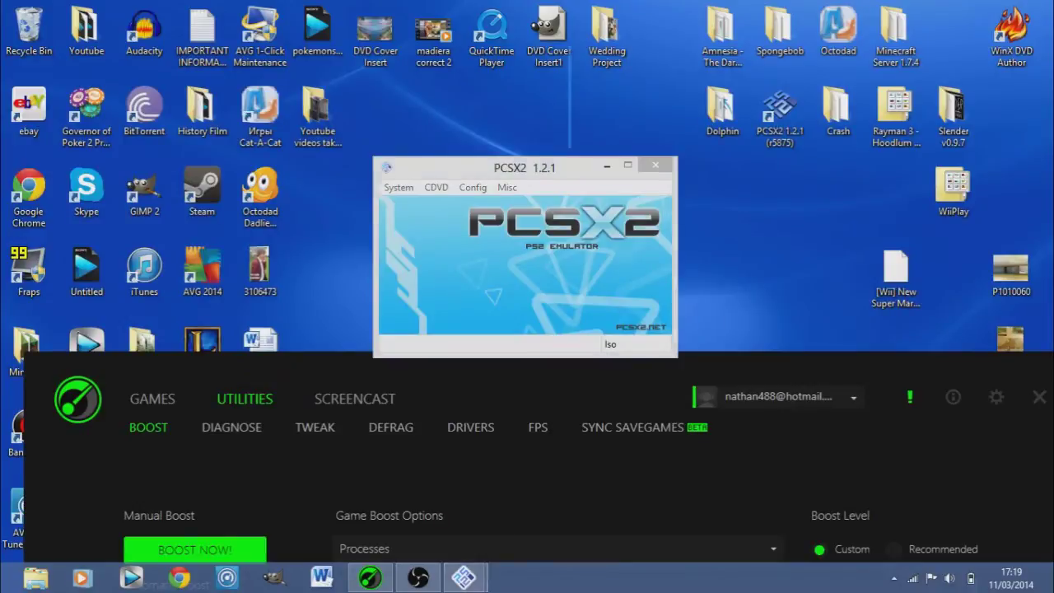
pyautogui.moveTo(568, 167); pyautogui.dragTo(566, 106)
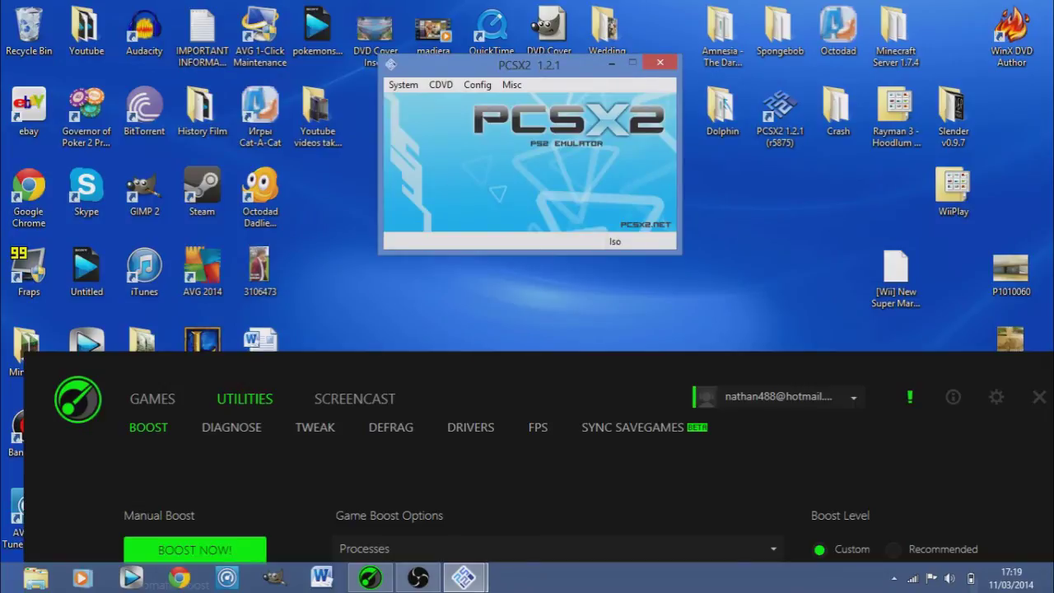
pyautogui.moveTo(527, 375); pyautogui.dragTo(531, 315)
# Boot Rayman 3 in PCSX2 with the Boot CDVD (fast) option, using the Iso source
pyautogui.click(441, 85)
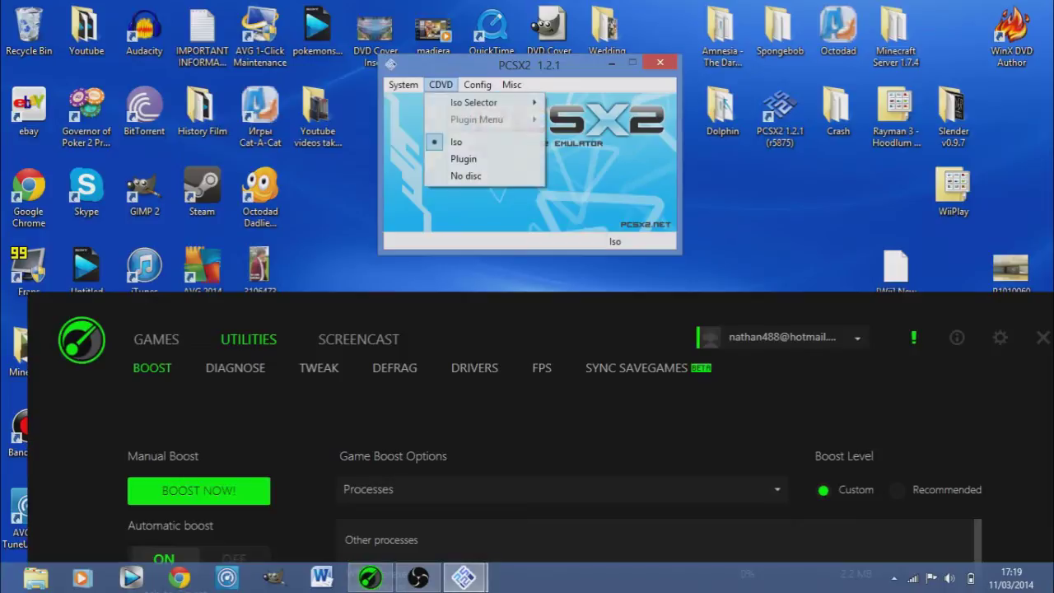
pyautogui.moveTo(475, 103)
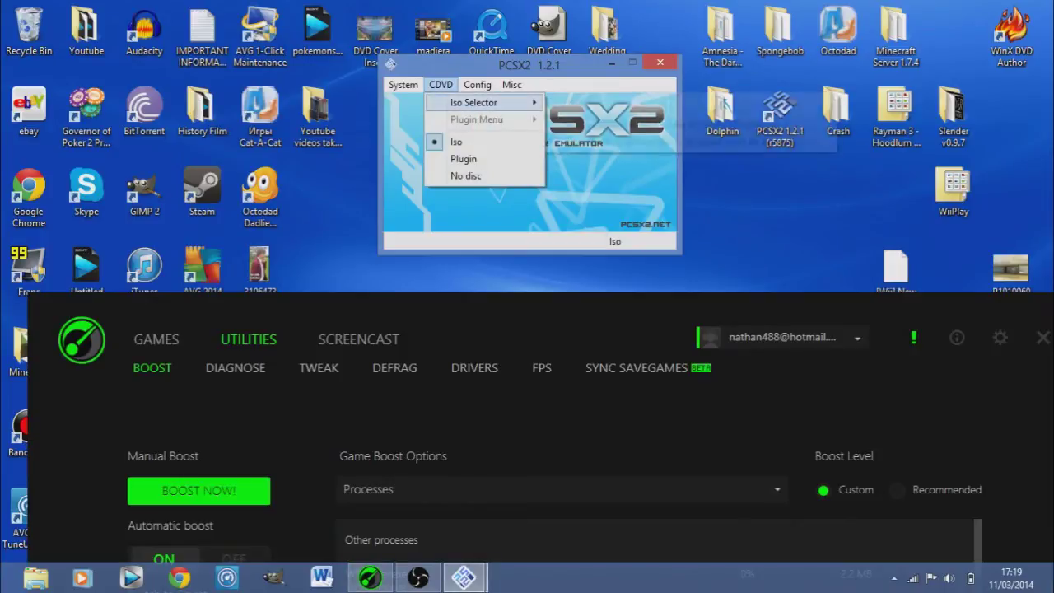
pyautogui.press('Left')
pyautogui.press('Left')
pyautogui.press('Left')
pyautogui.press('Left')
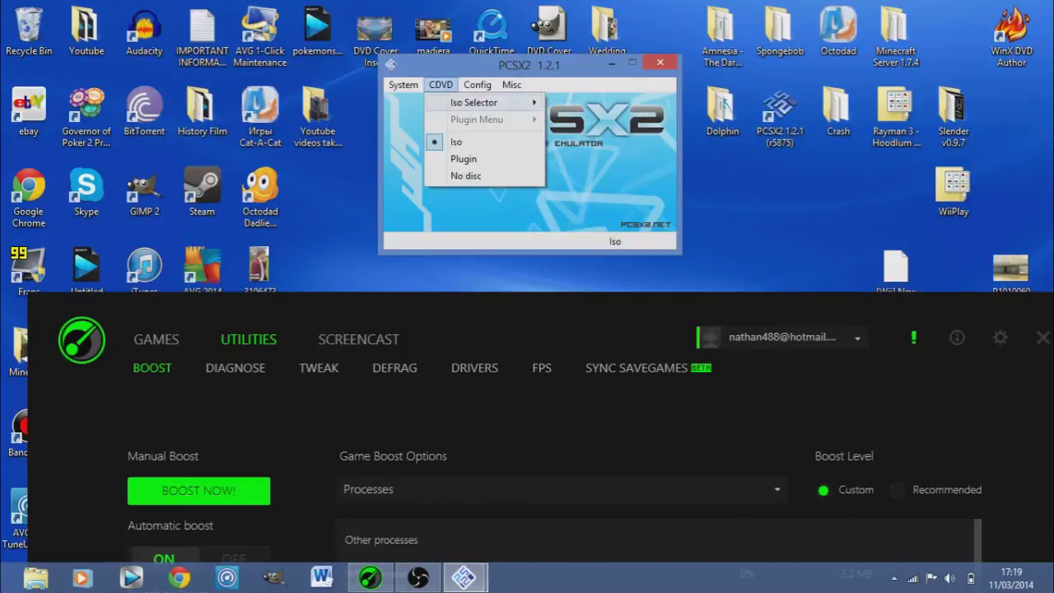
pyautogui.press('Right')
pyautogui.press('Left')
pyautogui.press('Left')
pyautogui.press('Down')
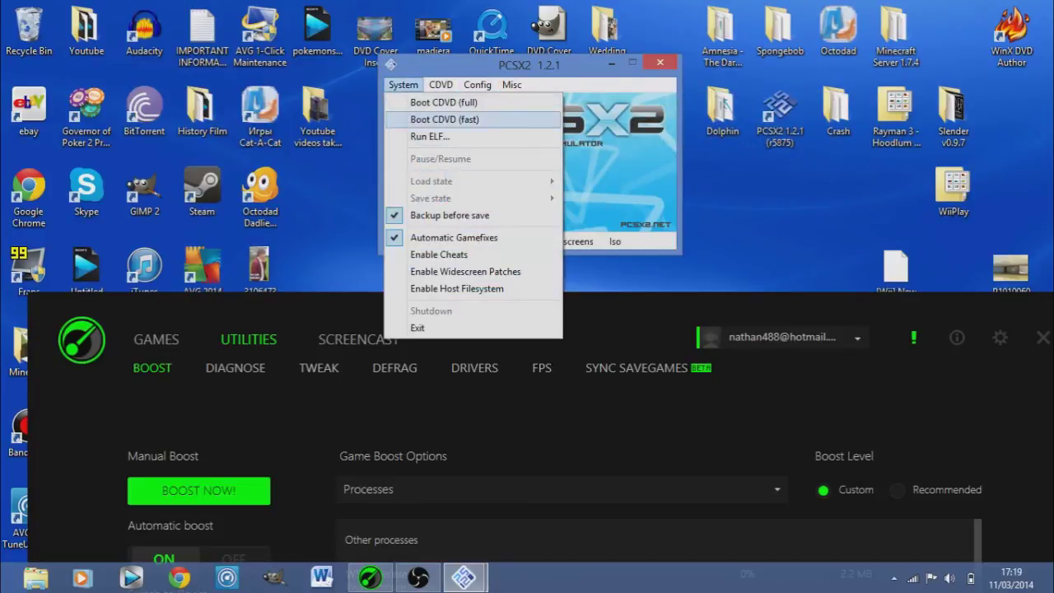
pyautogui.press('Return')
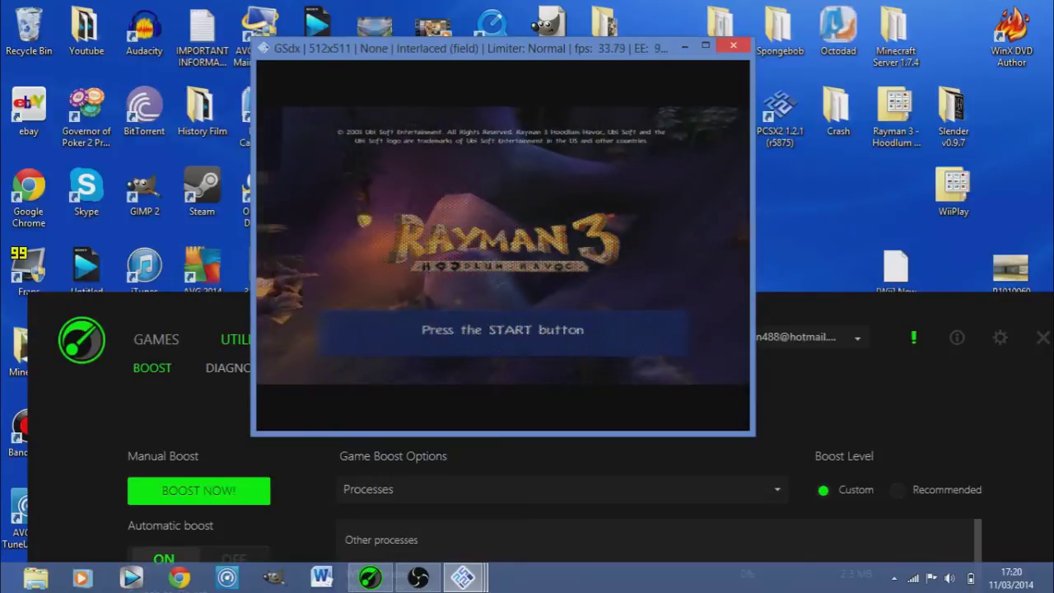
# Leave the running game and start a manual boost in Razer Game Booster
pyautogui.press('Escape')
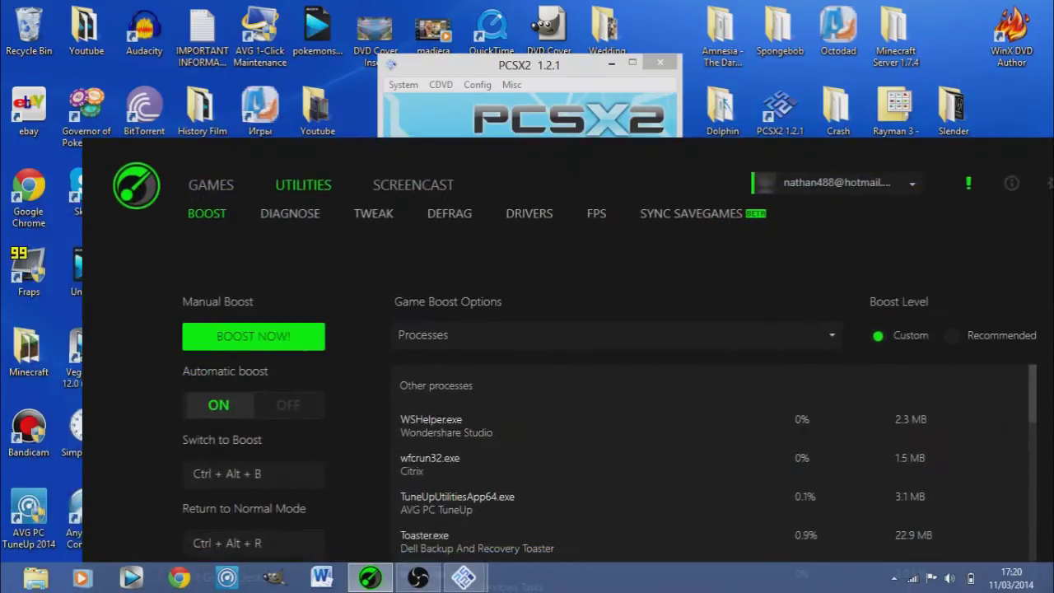
pyautogui.click(254, 336)
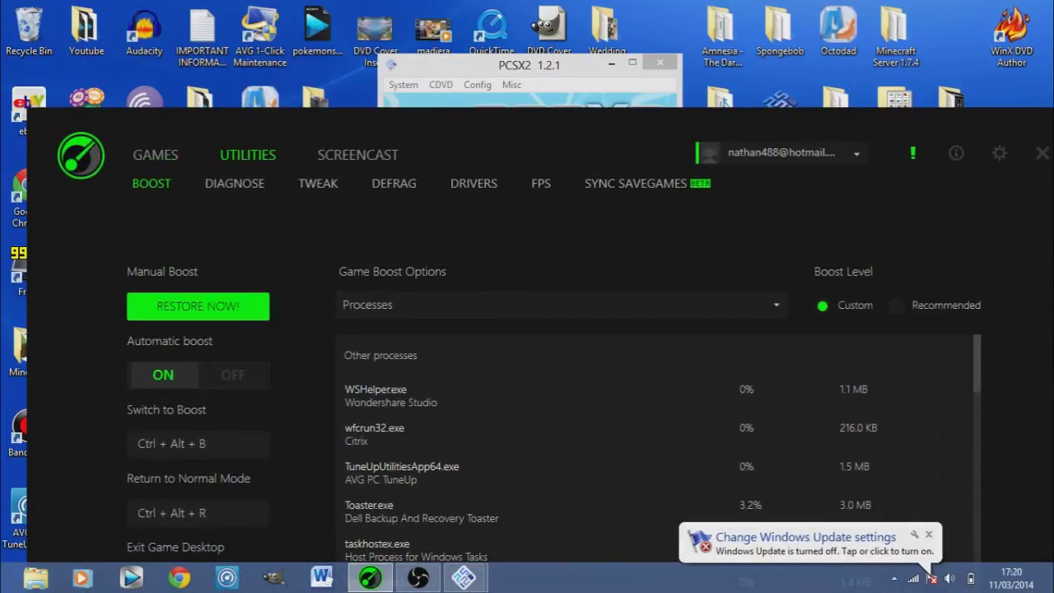
# Move Game Booster below the PCSX2 window and restart Rayman 3 with Reboot CDVD (fast)
pyautogui.moveTo(527, 130); pyautogui.dragTo(557, 291)
pyautogui.click(404, 85)
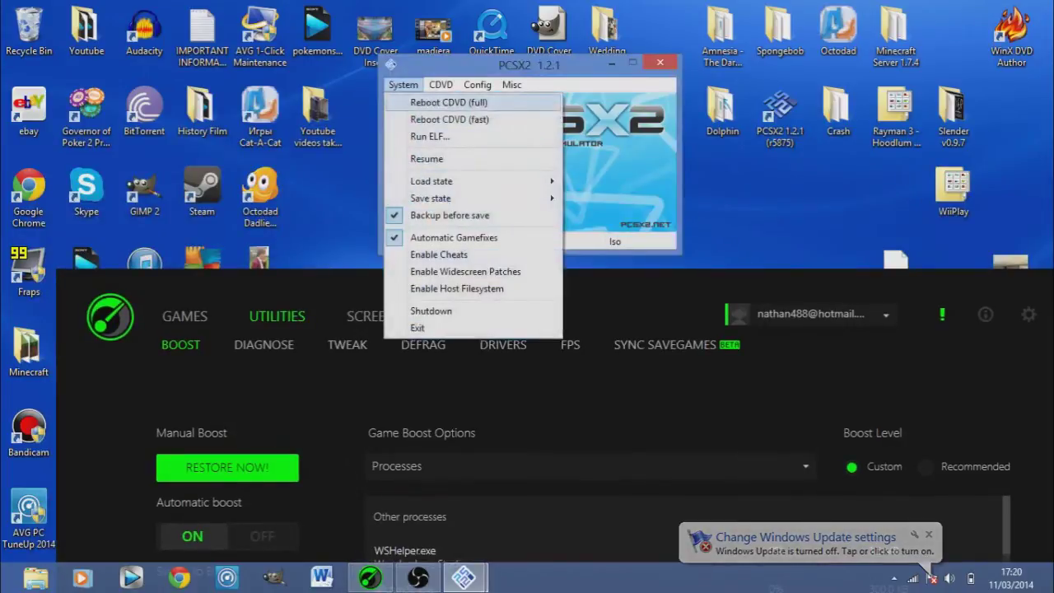
pyautogui.press('Down')
pyautogui.press('Return')
pyautogui.press('Return')
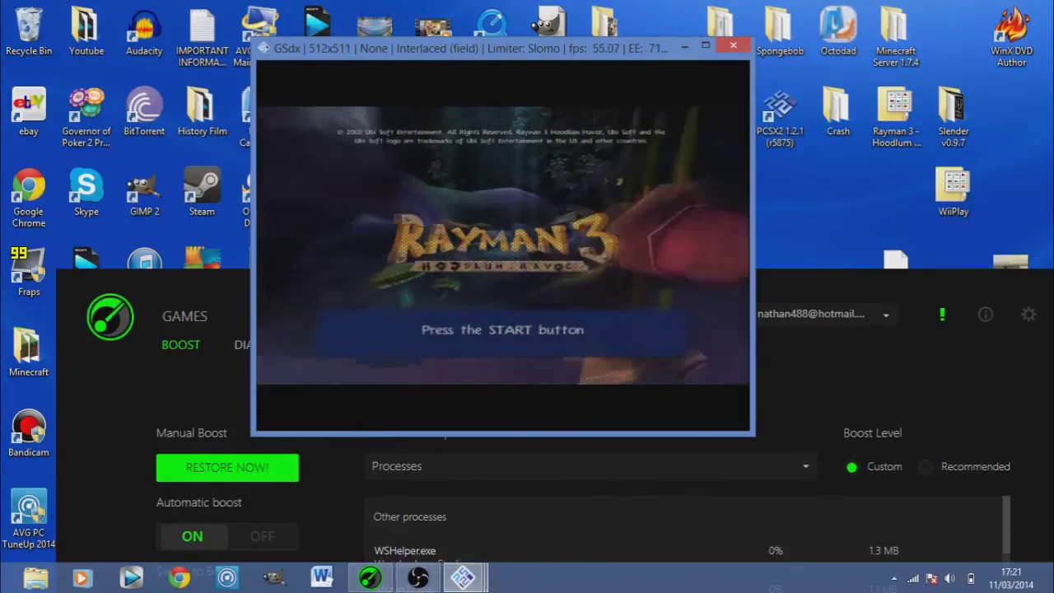
# Start Rayman 3 from its title screen, load the saved game dated 09/03/2014, and leave the game view
pyautogui.press('Return')
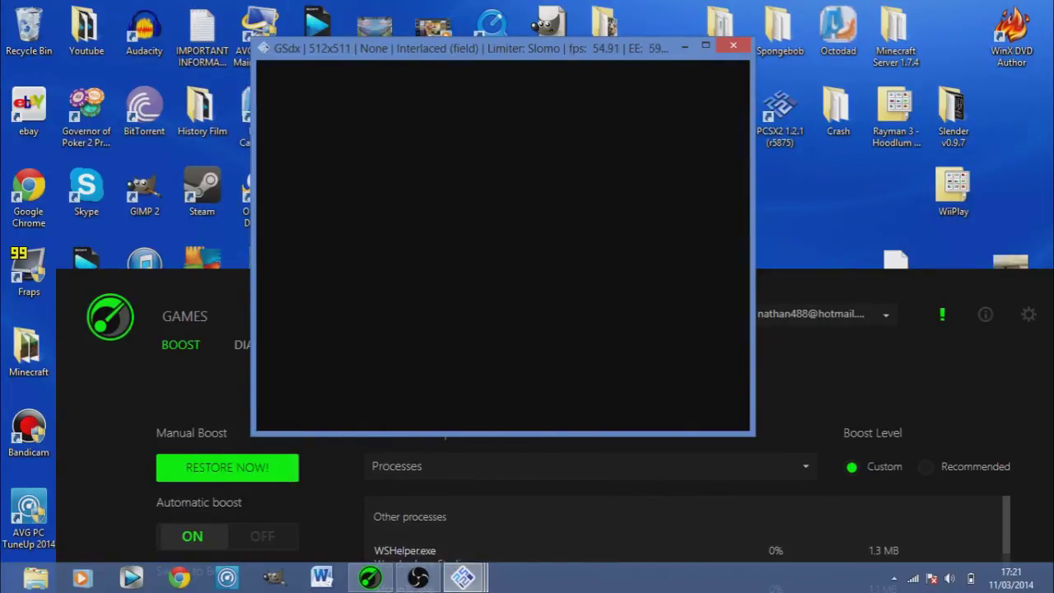
pyautogui.press('Down')
pyautogui.press('x')
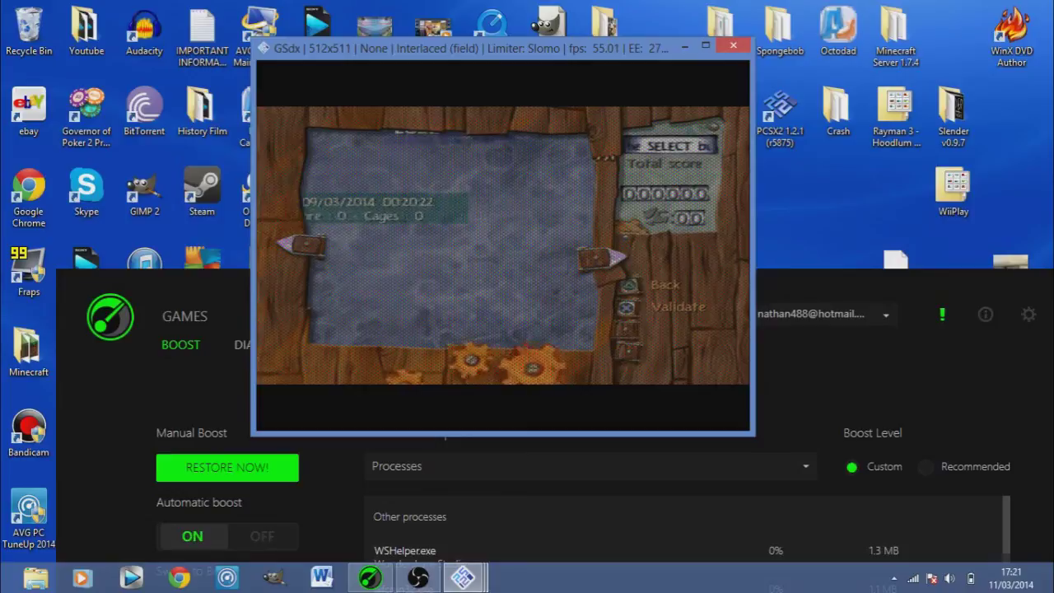
pyautogui.press('x')
pyautogui.press('Return')
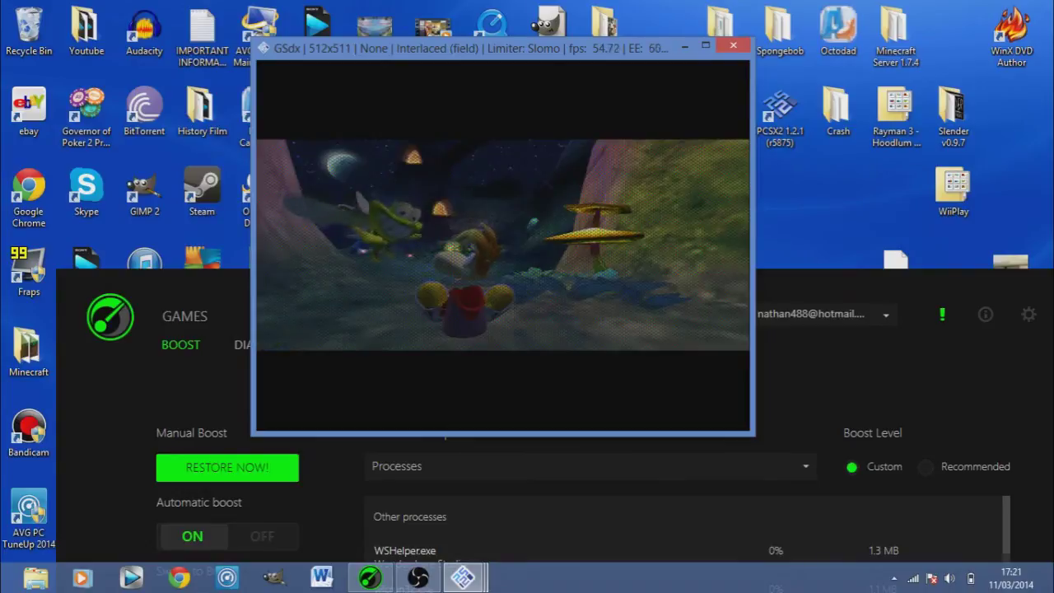
pyautogui.press('Escape')
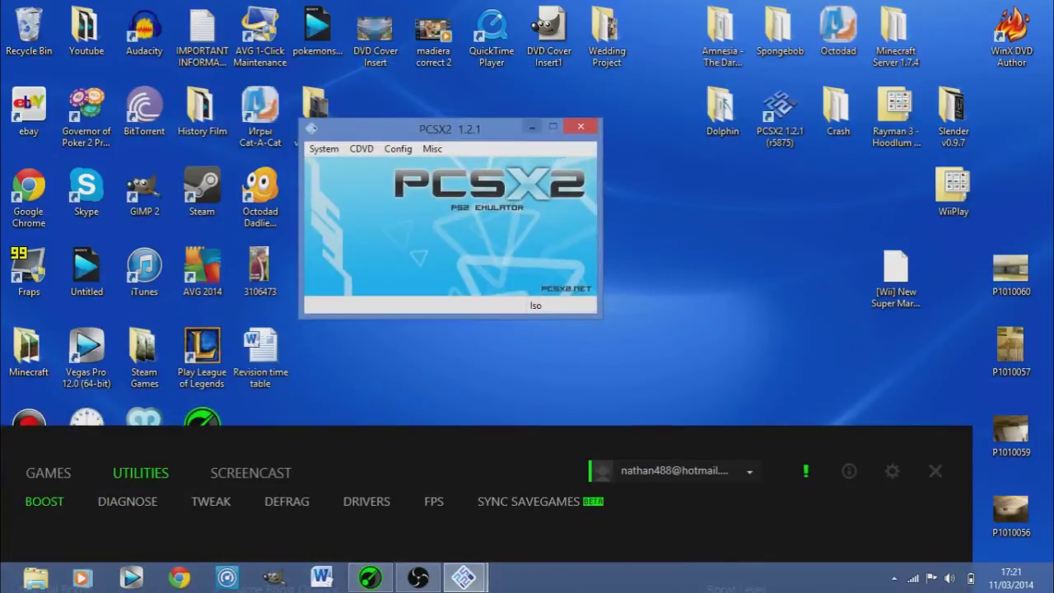
# Launch the Dolphin application from the desktop's Dolphin folder
pyautogui.doubleClick(722, 111)
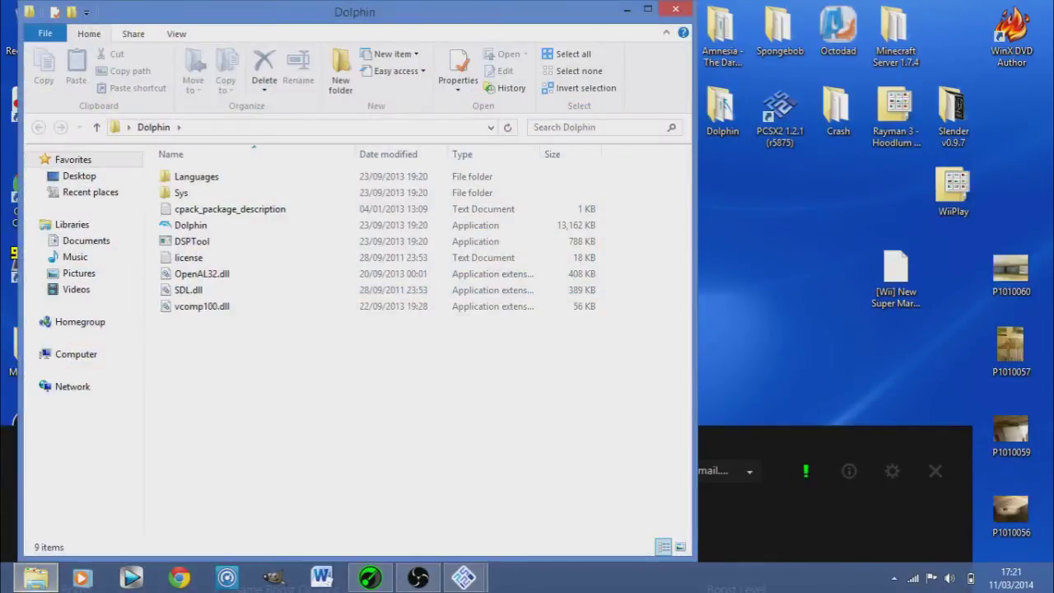
pyautogui.doubleClick(190, 225)
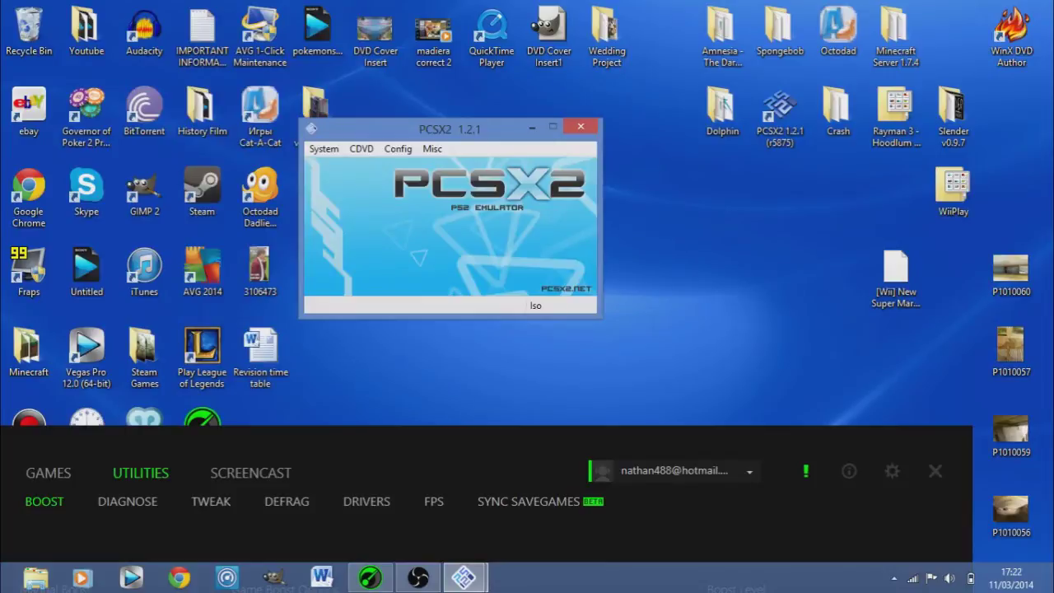
pyautogui.moveTo(902, 220); pyautogui.dragTo(840, 233)
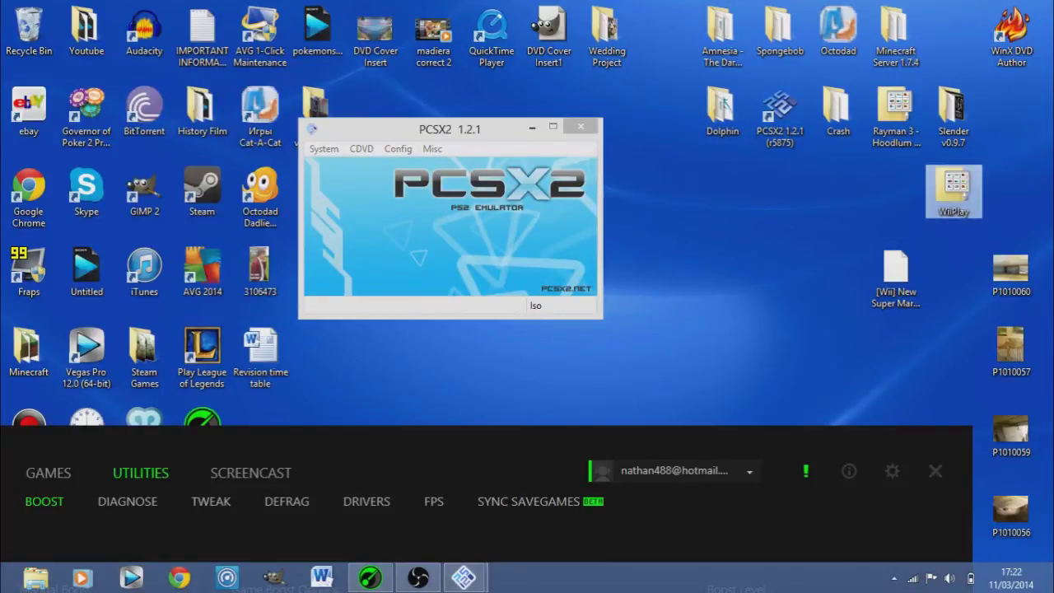
pyautogui.click(839, 233)
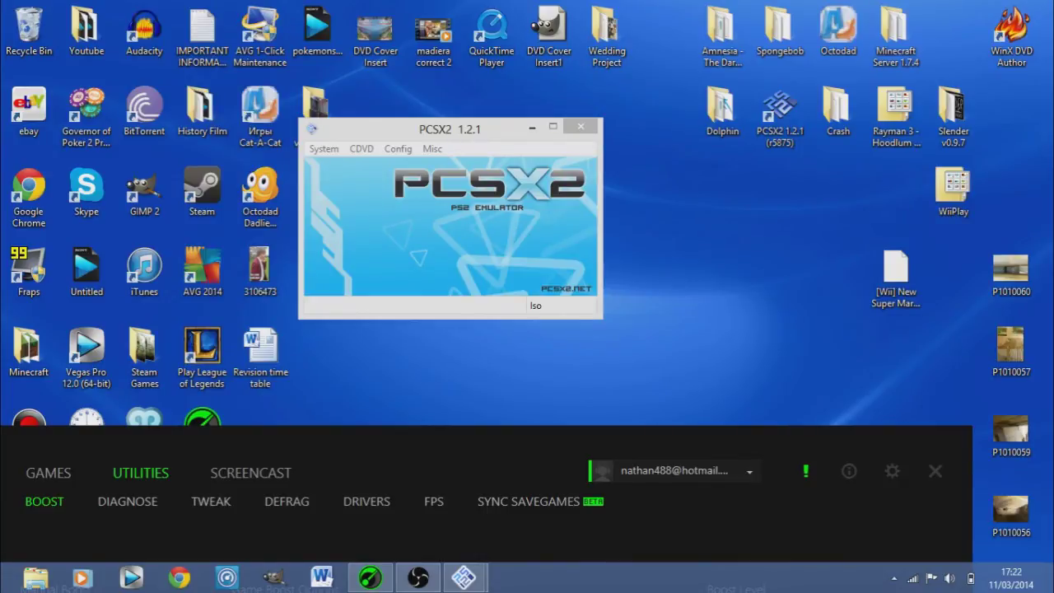
# Rearrange the PCSX2 and Razer Game Booster windows so that the manual boost controls are in view
pyautogui.moveTo(486, 129); pyautogui.dragTo(555, 97)
pyautogui.moveTo(453, 461); pyautogui.dragTo(570, 324)
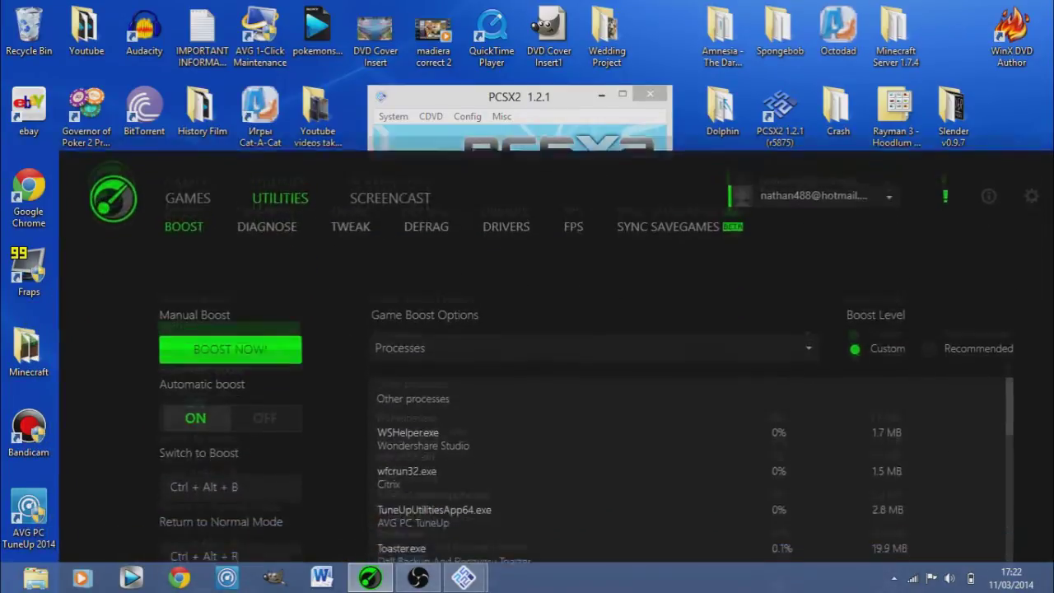
# Reposition the Razer Game Booster window and look through its games library and account options
pyautogui.moveTo(560, 177); pyautogui.dragTo(526, 73)
pyautogui.click(154, 93)
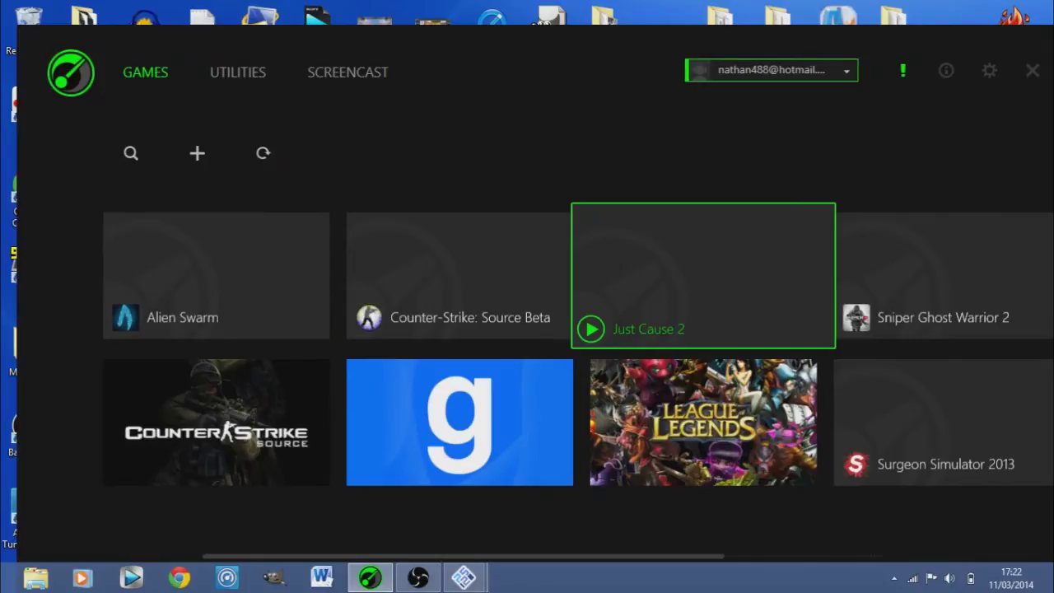
pyautogui.click(772, 70)
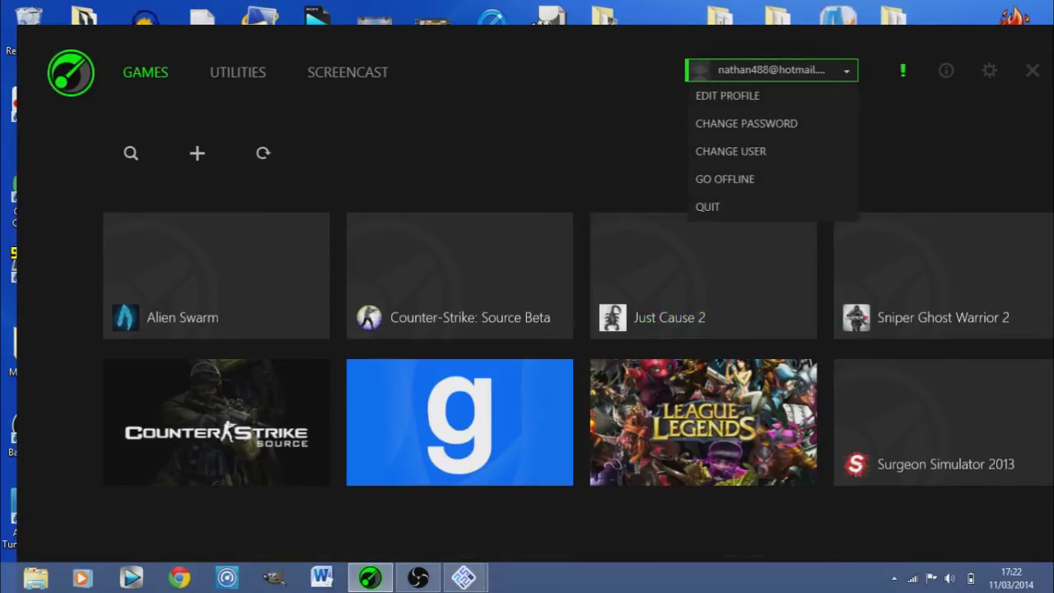
pyautogui.click(771, 70)
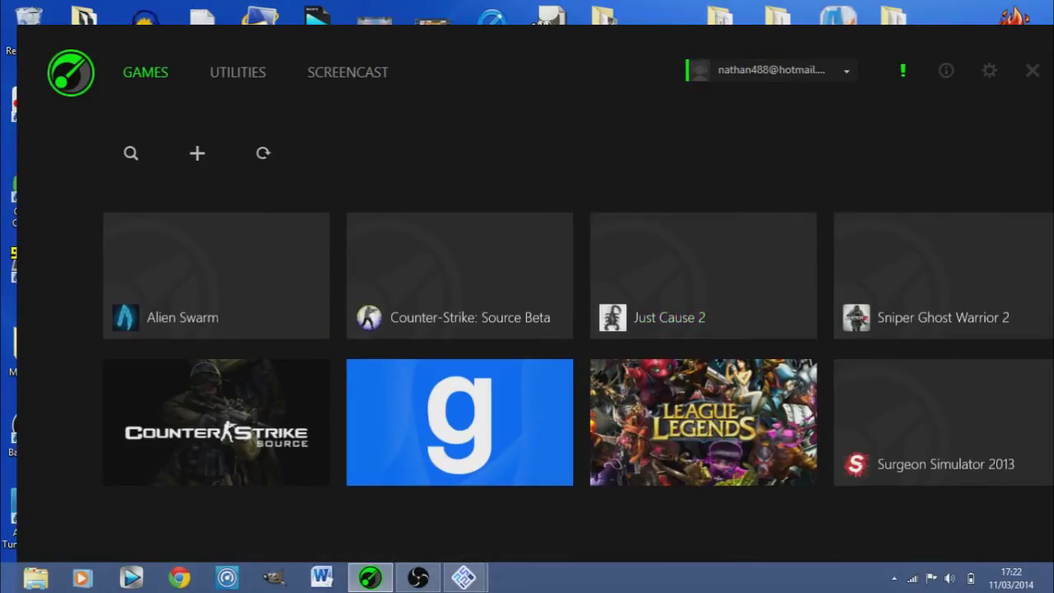
pyautogui.scroll(-4, 703, 421)
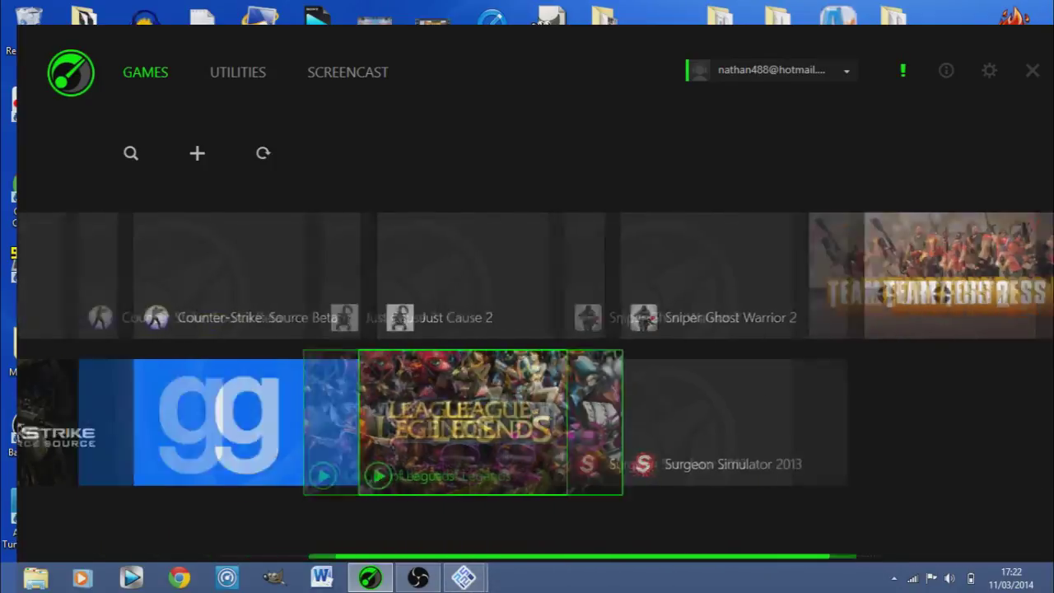
pyautogui.scroll(4, 703, 422)
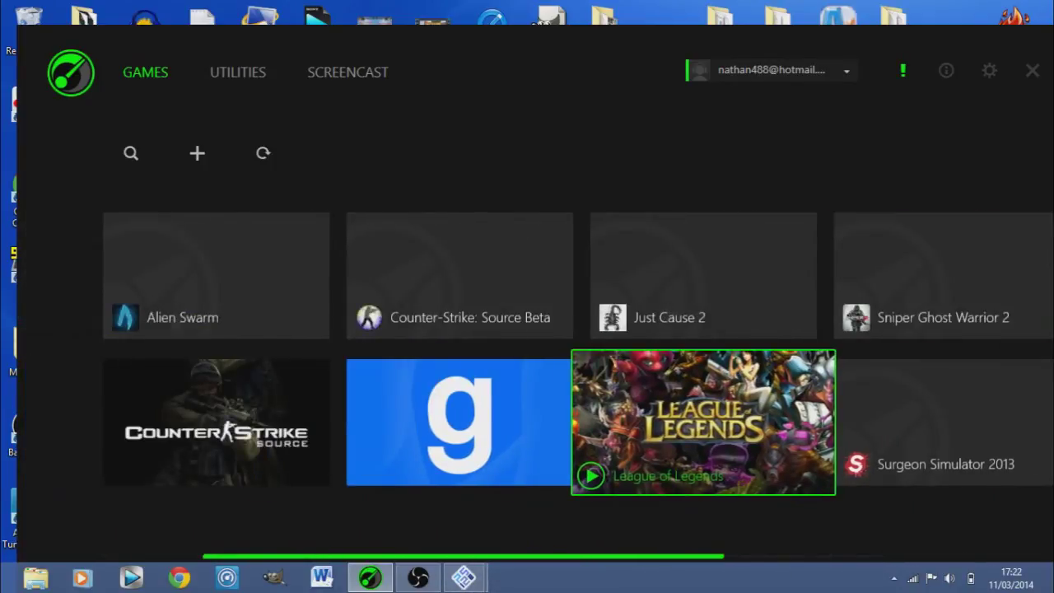
pyautogui.scroll(-1, 577, 387)
pyautogui.scroll(1, 577, 387)
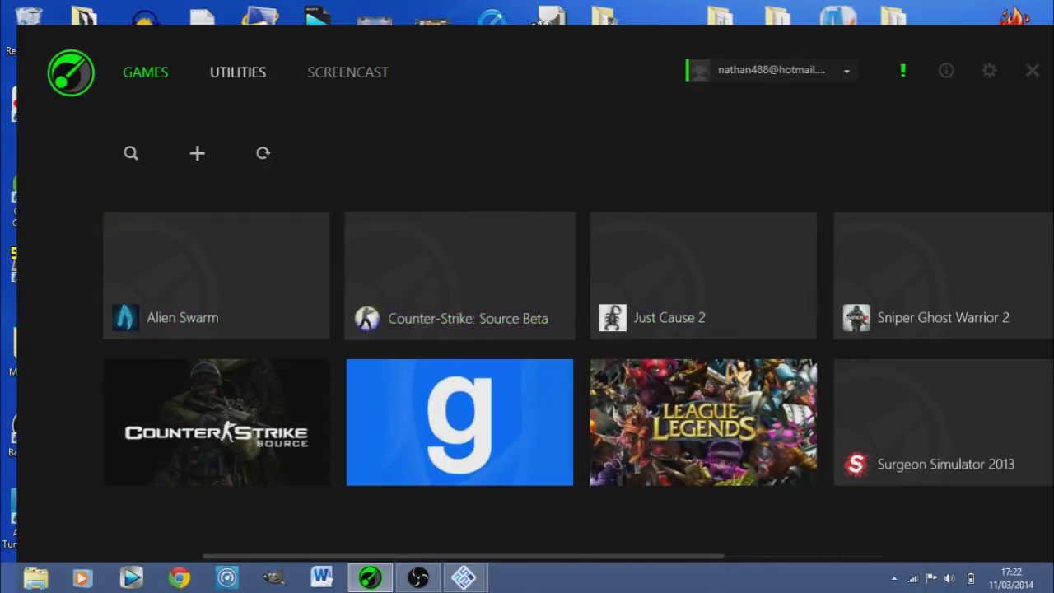
# Return to Game Booster's boost utilities and run a manual boost at the Custom boost level
pyautogui.click(237, 71)
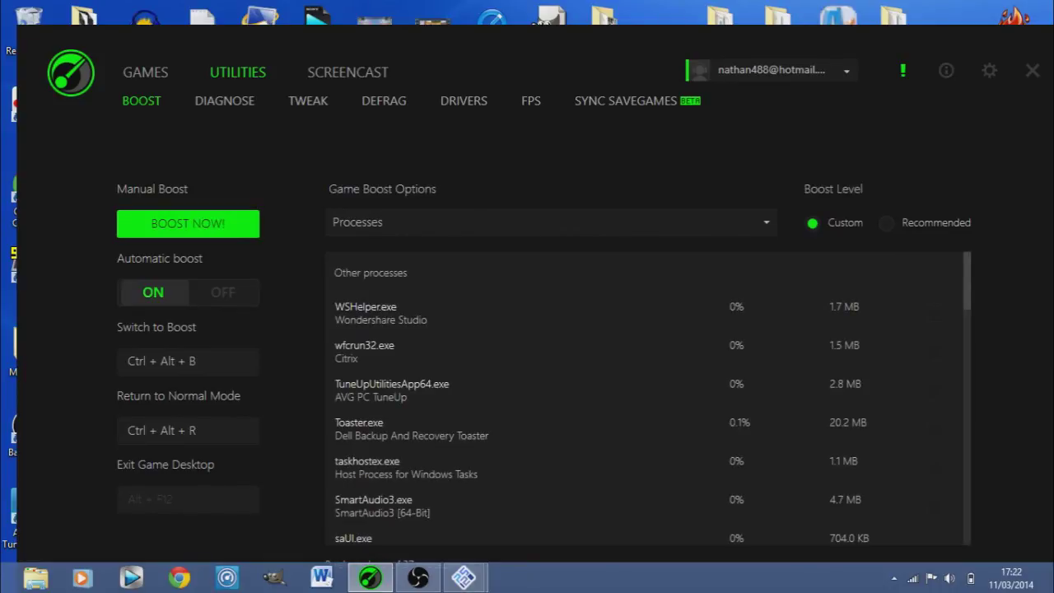
pyautogui.moveTo(461, 49); pyautogui.dragTo(503, 31)
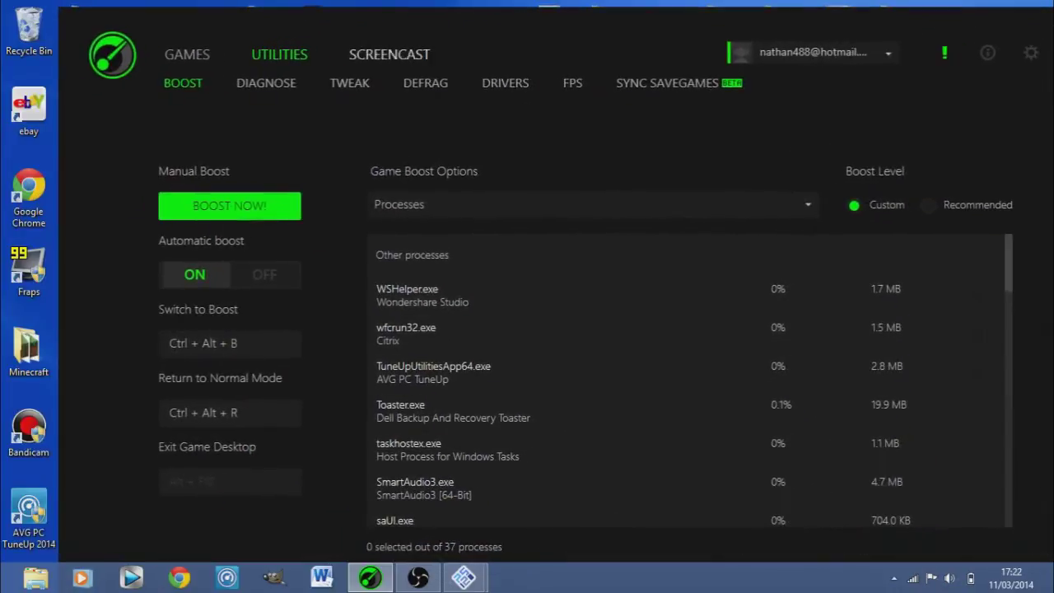
pyautogui.click(230, 206)
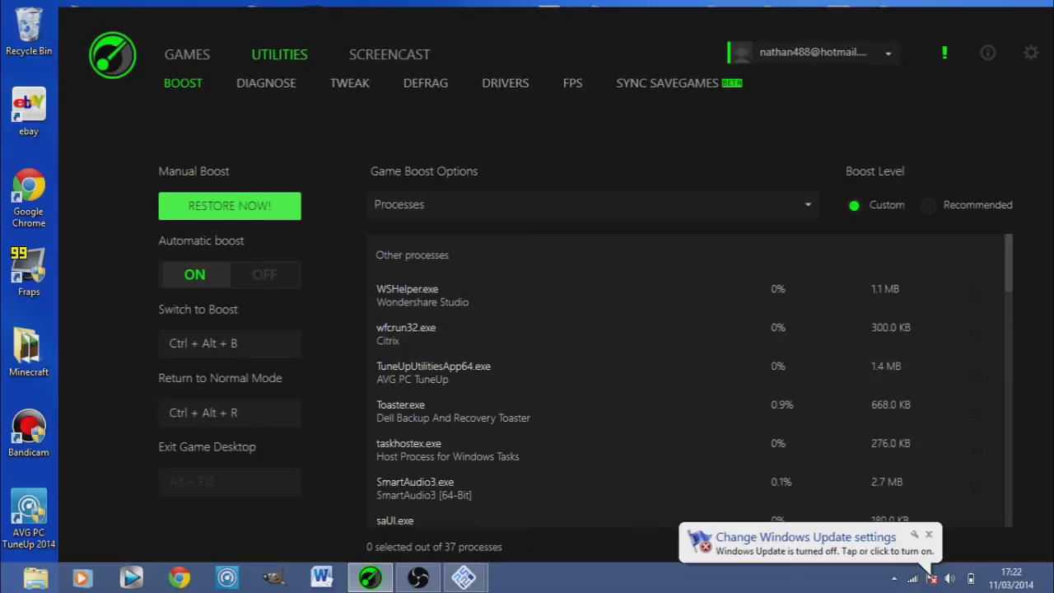
# Return the system to normal mode and close Razer Game Booster
pyautogui.hotkey('ctrl', 'alt', 'r')
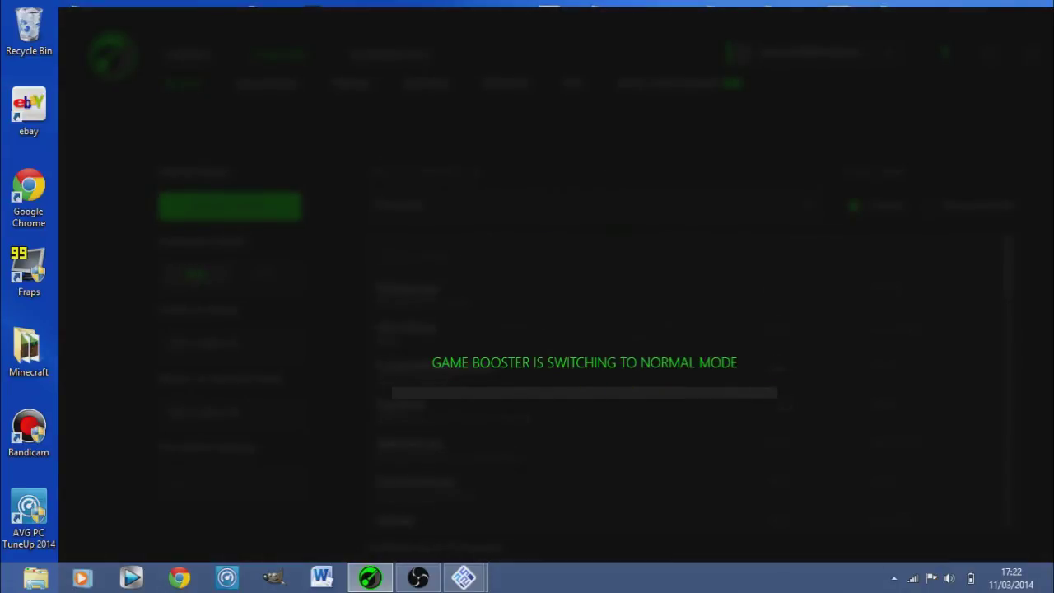
pyautogui.hotkey('alt', 'F4')
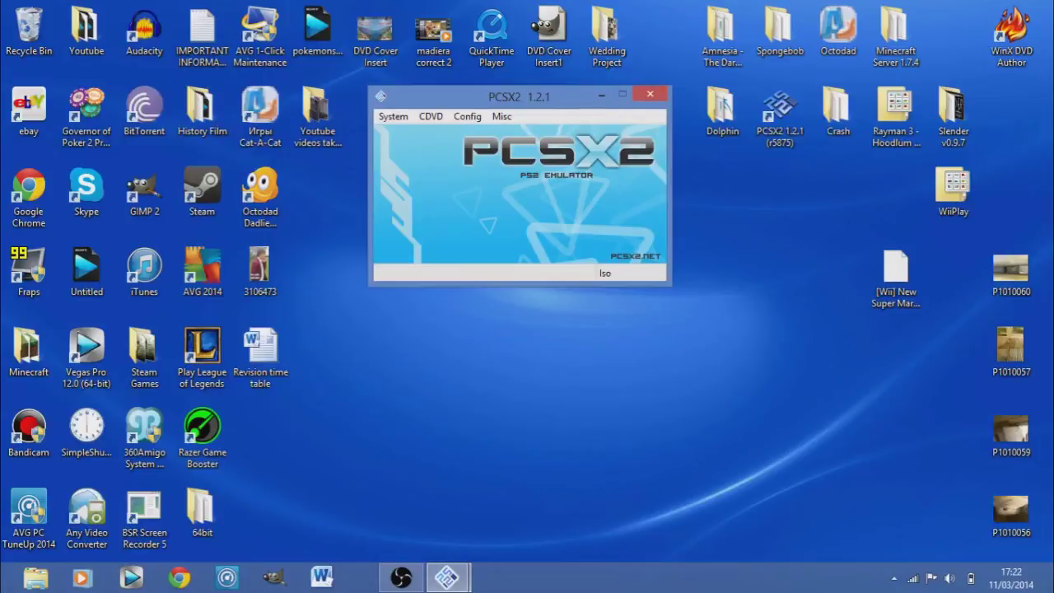
pyautogui.moveTo(519, 97)
pyautogui.mouseDown()
pyautogui.moveTo(586, 170)
pyautogui.moveTo(555, 255)
pyautogui.moveTo(551, 167)
pyautogui.moveTo(492, 155)
pyautogui.moveTo(479, 271)
pyautogui.mouseUp()
pyautogui.moveTo(695, 257)
pyautogui.mouseDown()
pyautogui.moveTo(669, 135)
pyautogui.moveTo(512, 216)
pyautogui.mouseUp()
pyautogui.click(509, 271)
pyautogui.moveTo(509, 271); pyautogui.dragTo(539, 156)
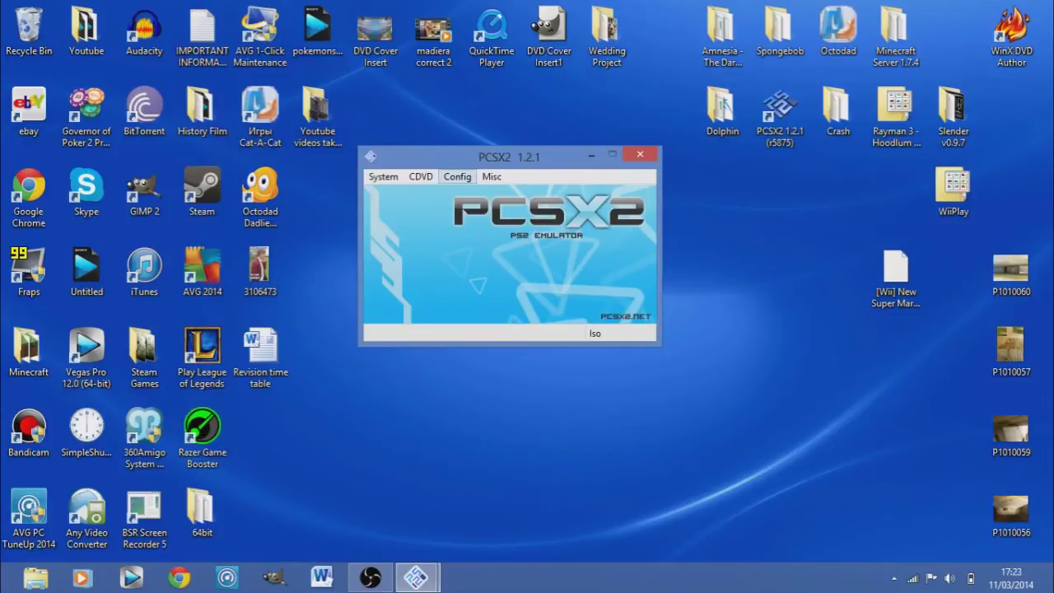
# Examine the GS Window frame limiter and frame skipping options in the PCSX2 emulation settings, leaving them as they are
pyautogui.click(457, 177)
pyautogui.click(486, 195)
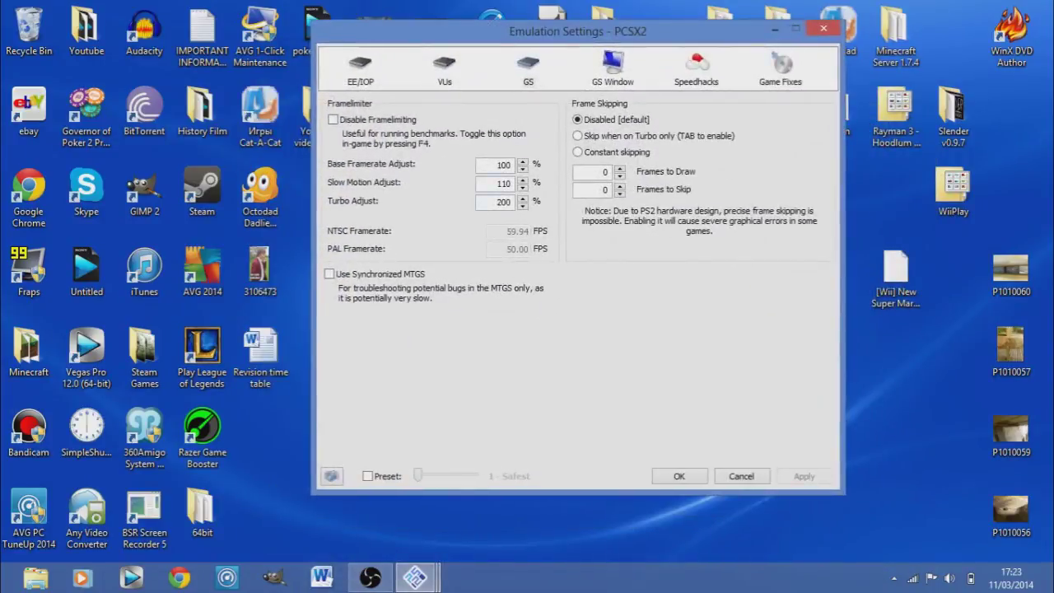
pyautogui.moveTo(497, 202); pyautogui.dragTo(503, 202)
pyautogui.press('Escape')
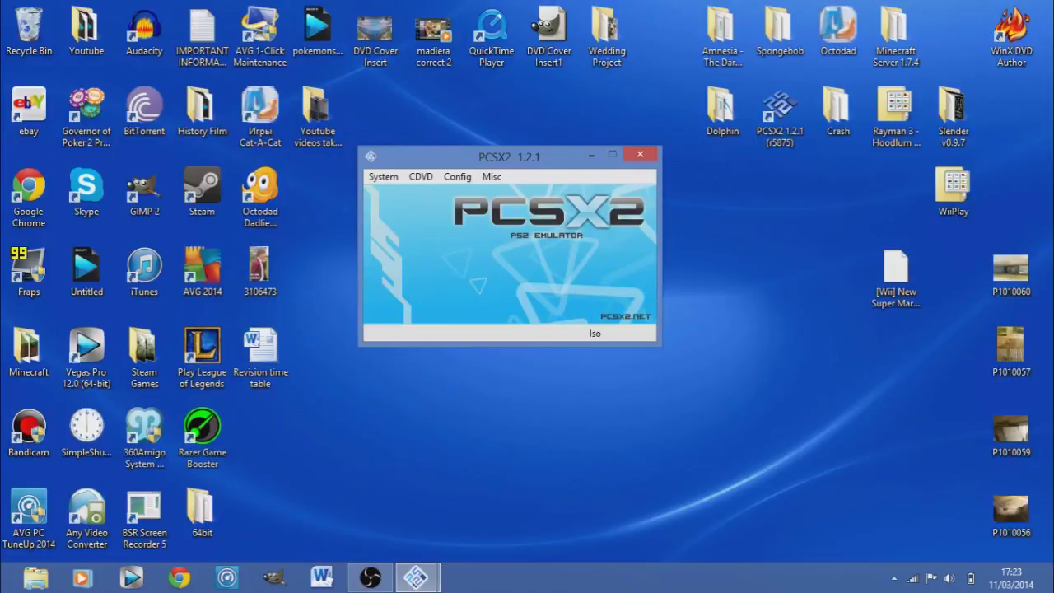
# Close the PCSX2 emulator and bring up the Open Broadcaster Software window
pyautogui.click(203, 438)
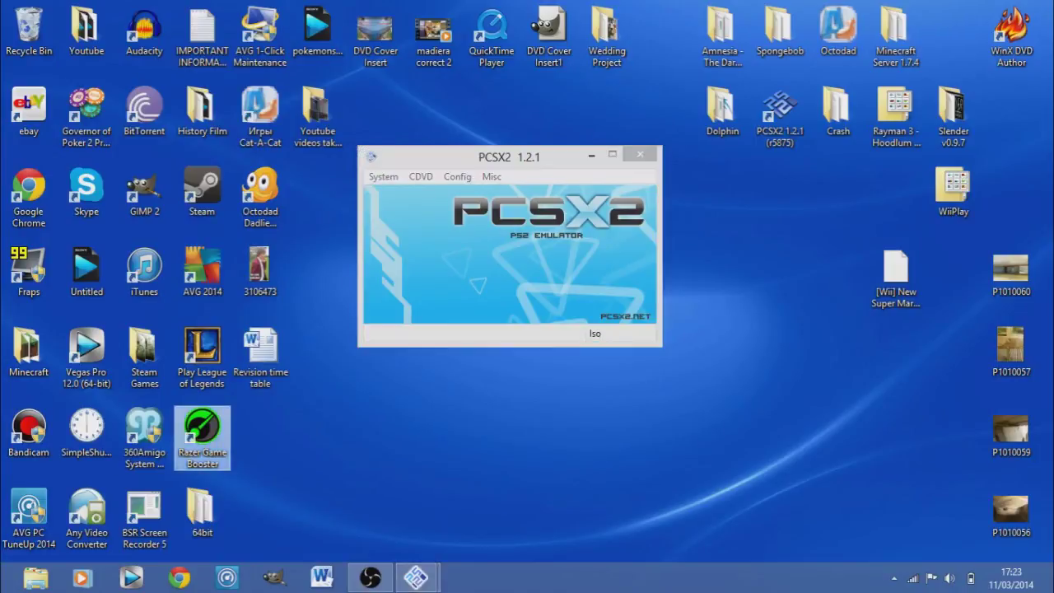
pyautogui.click(640, 154)
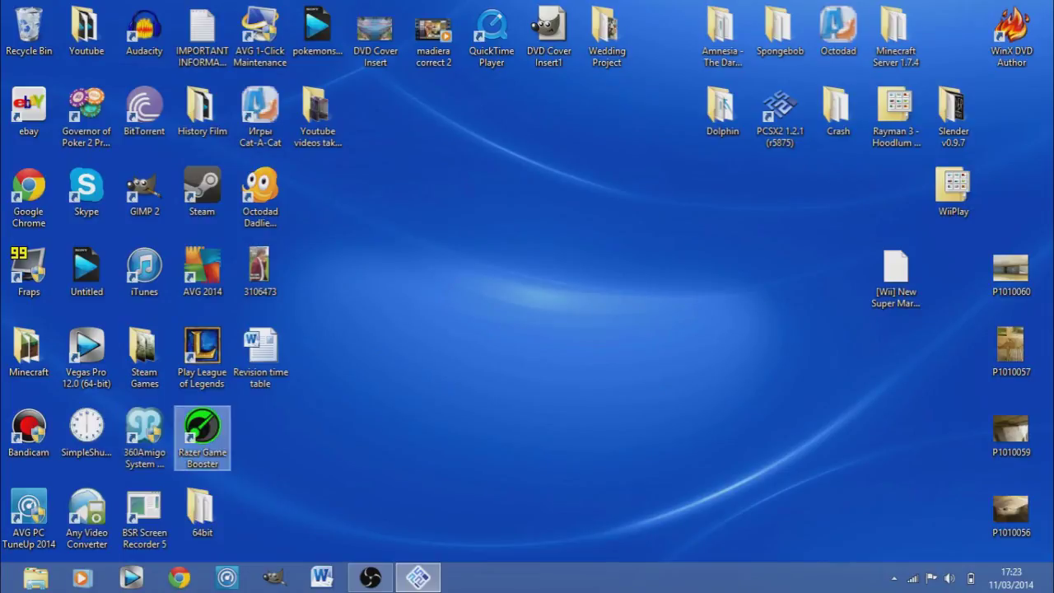
pyautogui.click(203, 438)
pyautogui.click(419, 578)
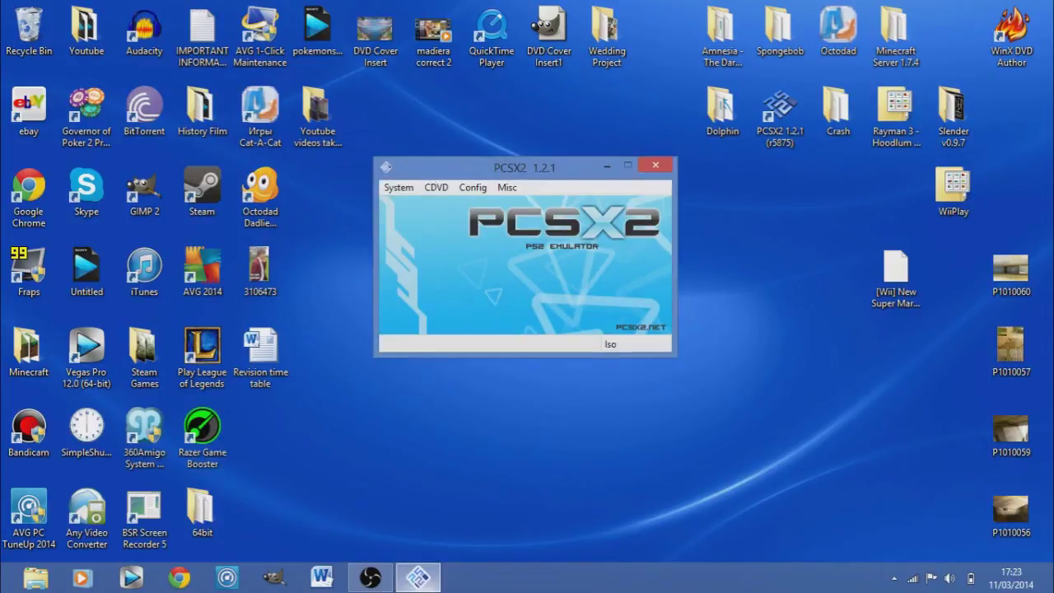
pyautogui.click(656, 164)
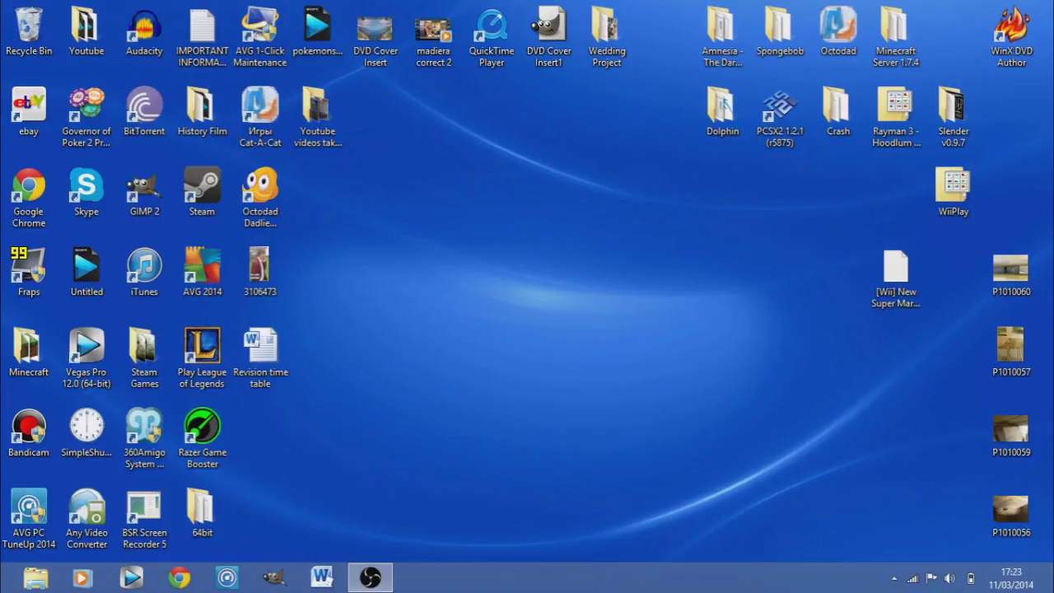
pyautogui.click(370, 577)
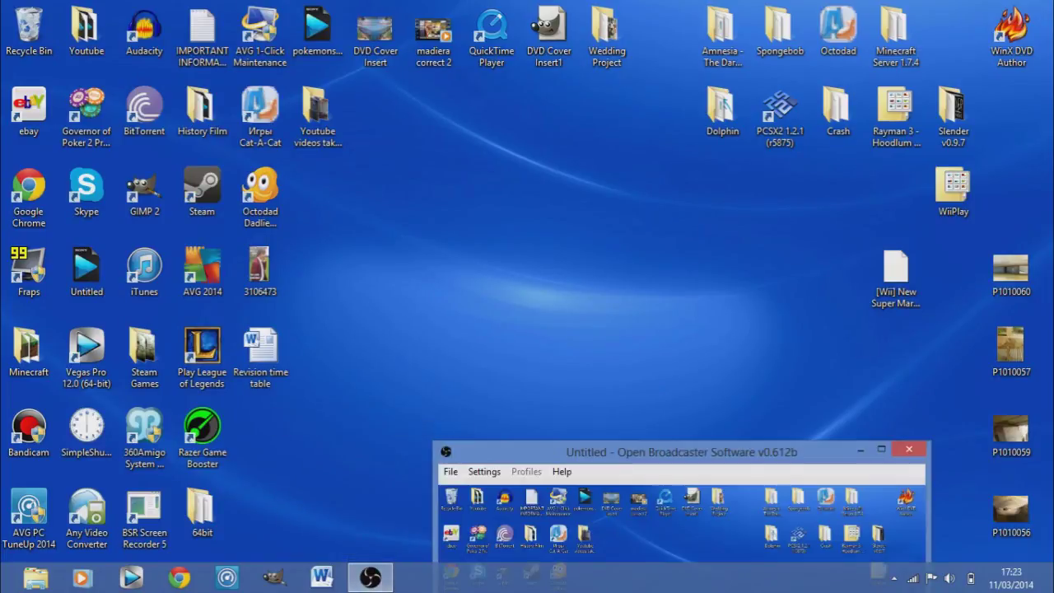